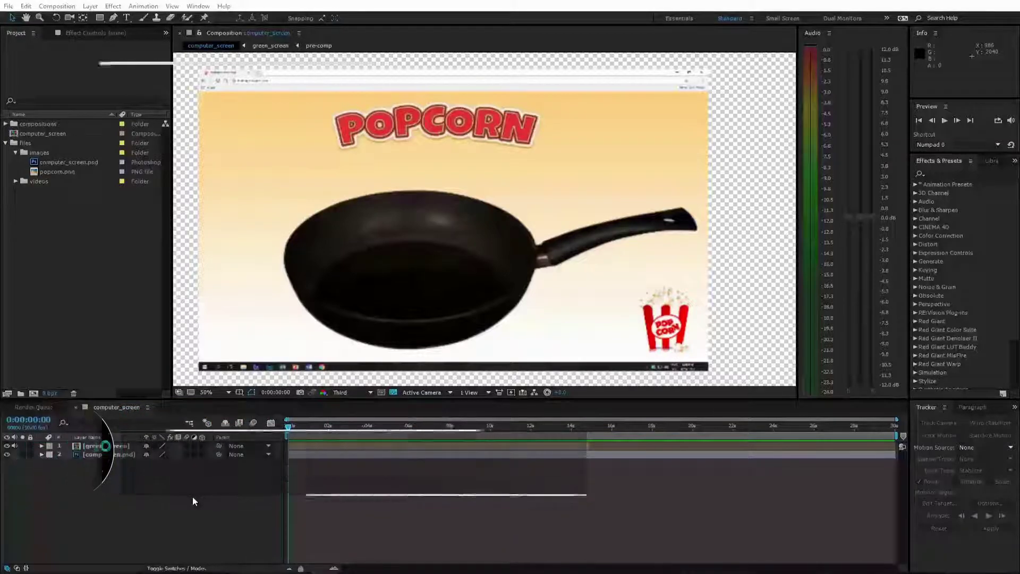
# - Add popcorn.png from the Project panel as the top layer over the pan footage
pyautogui.click(7, 447)
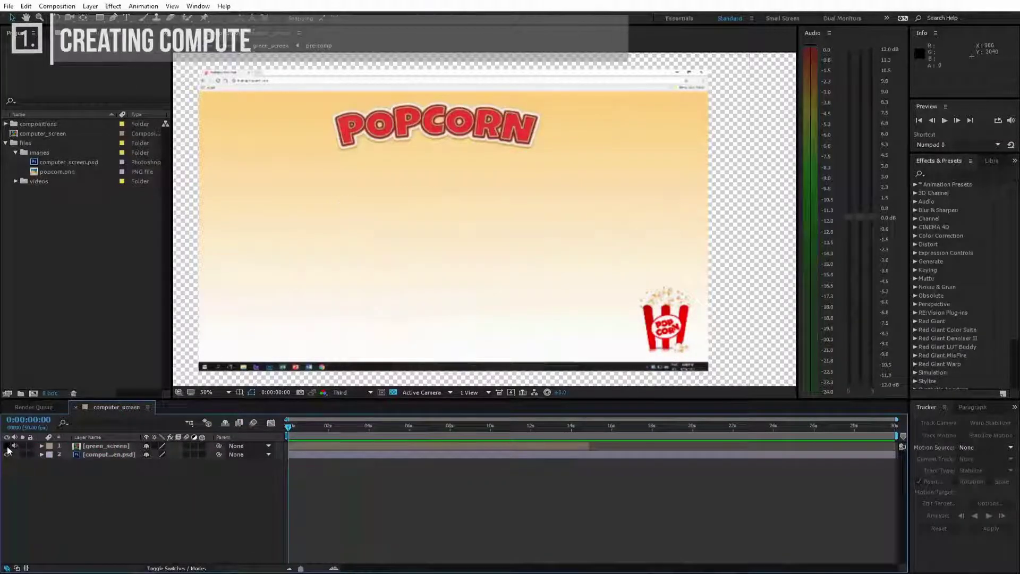
pyautogui.click(7, 446)
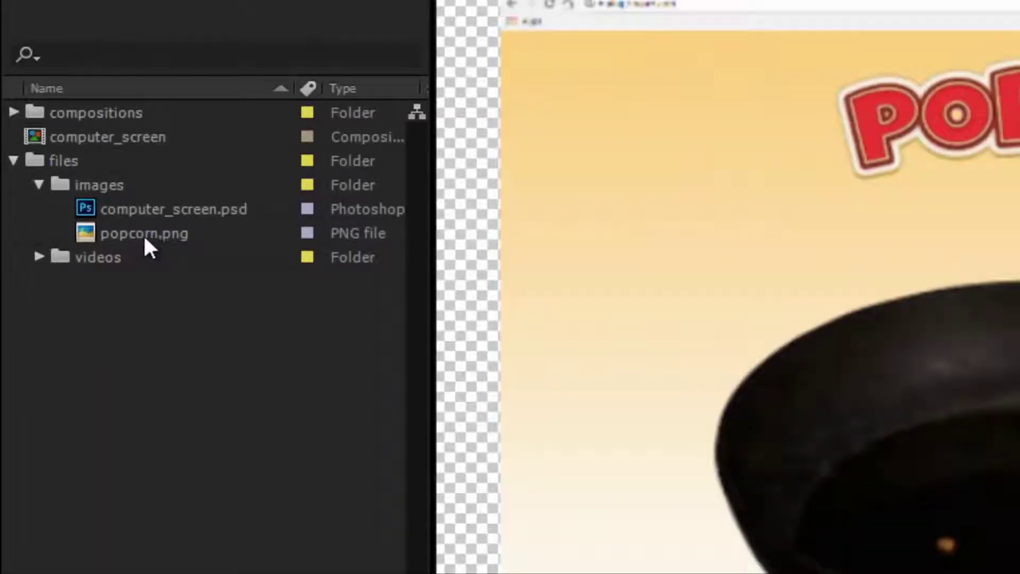
pyautogui.moveTo(146, 239); pyautogui.dragTo(591, 494)
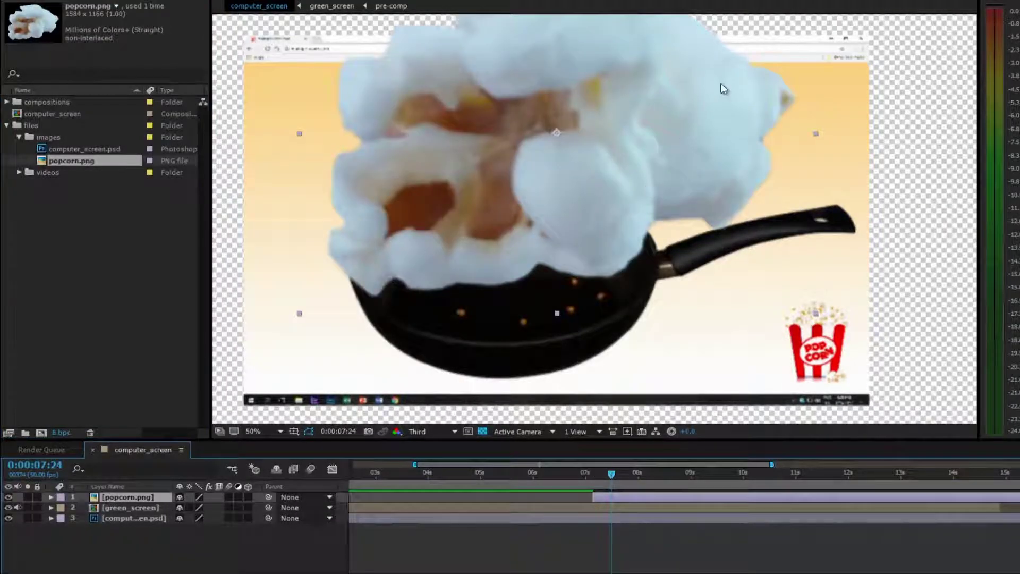
# - Scale the popcorn layer to 5.5% and view the comp at 100%, Full resolution
pyautogui.moveTo(815, 134)
pyautogui.mouseDown()
pyautogui.moveTo(568, 179)
pyautogui.moveTo(557, 321)
pyautogui.mouseUp()
pyautogui.press('s')
pyautogui.click(197, 508)
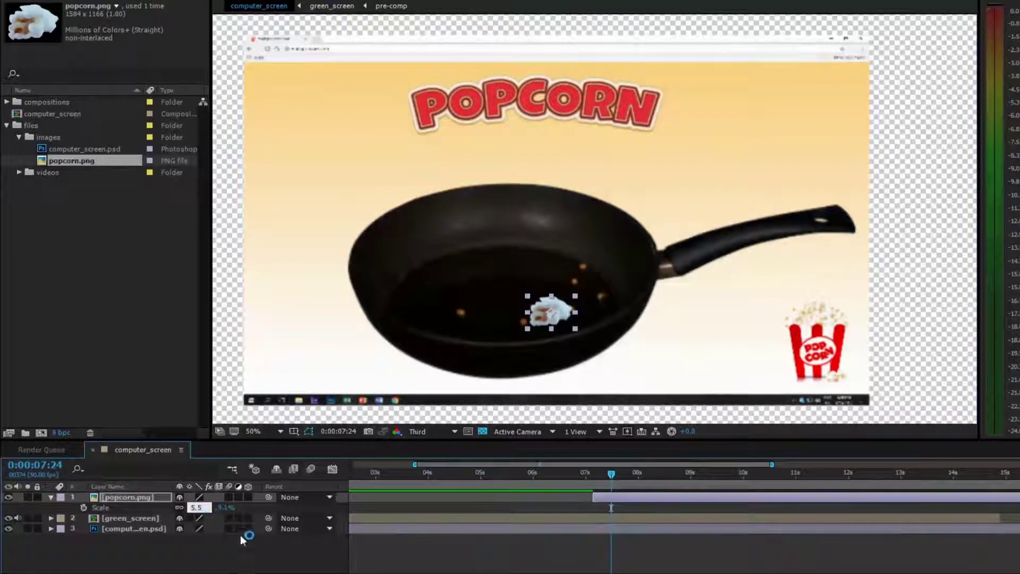
pyautogui.press('Return')
pyautogui.scroll(1, 515, 367)
pyautogui.scroll(1, 515, 367)
pyautogui.click(431, 431)
pyautogui.click(423, 463)
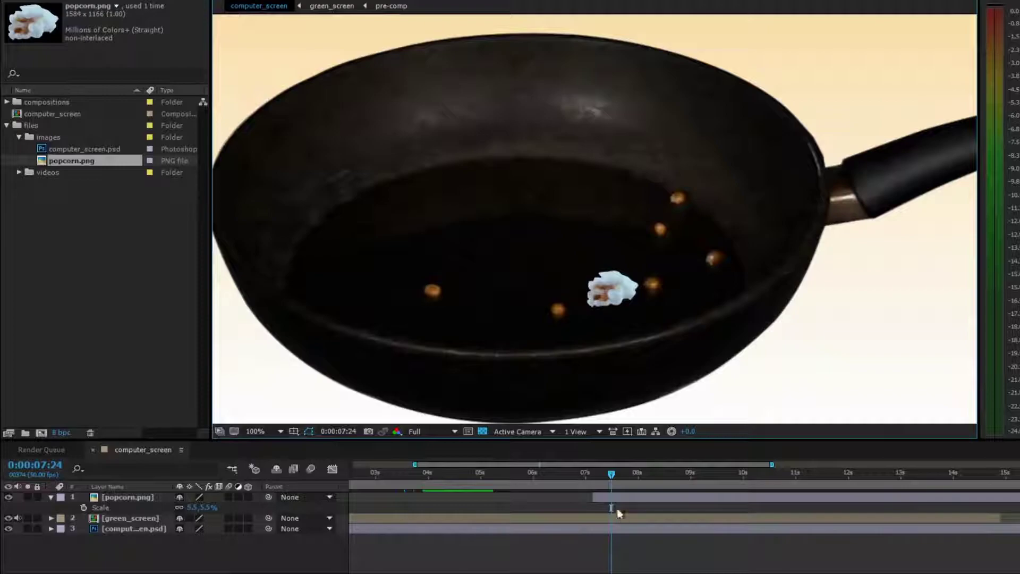
# - At 0:00:07:07, duplicate the green_screen layer and slide the copy later in the timeline
pyautogui.click(617, 508)
pyautogui.click(593, 472)
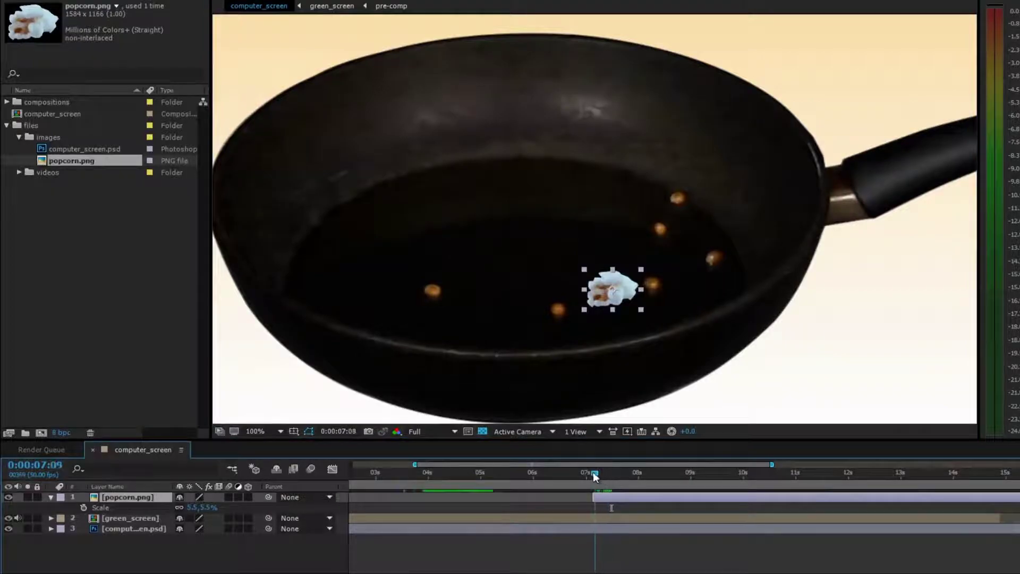
pyautogui.click(589, 519)
pyautogui.hotkey('ctrl', 'd')
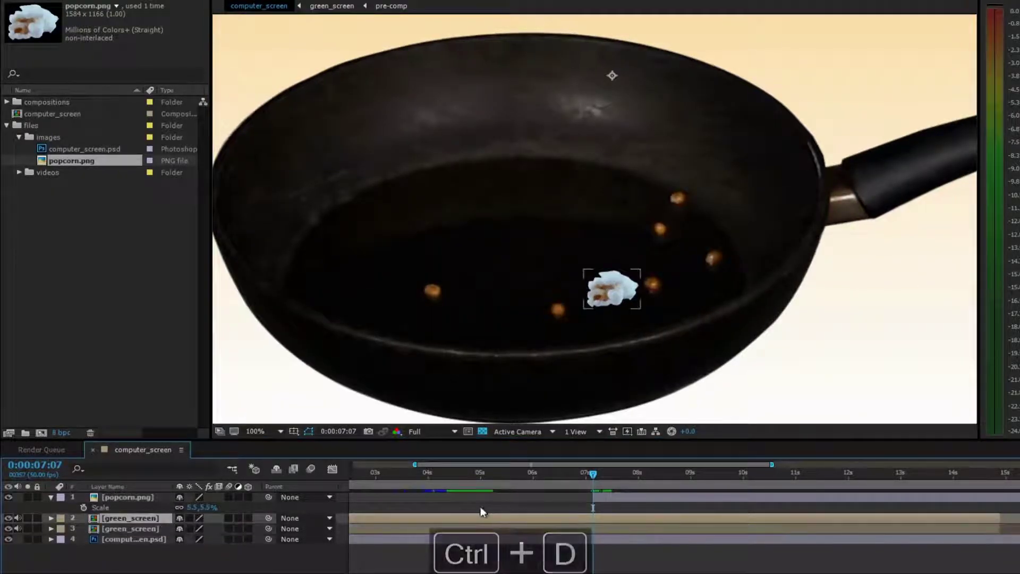
pyautogui.moveTo(476, 519); pyautogui.dragTo(639, 519)
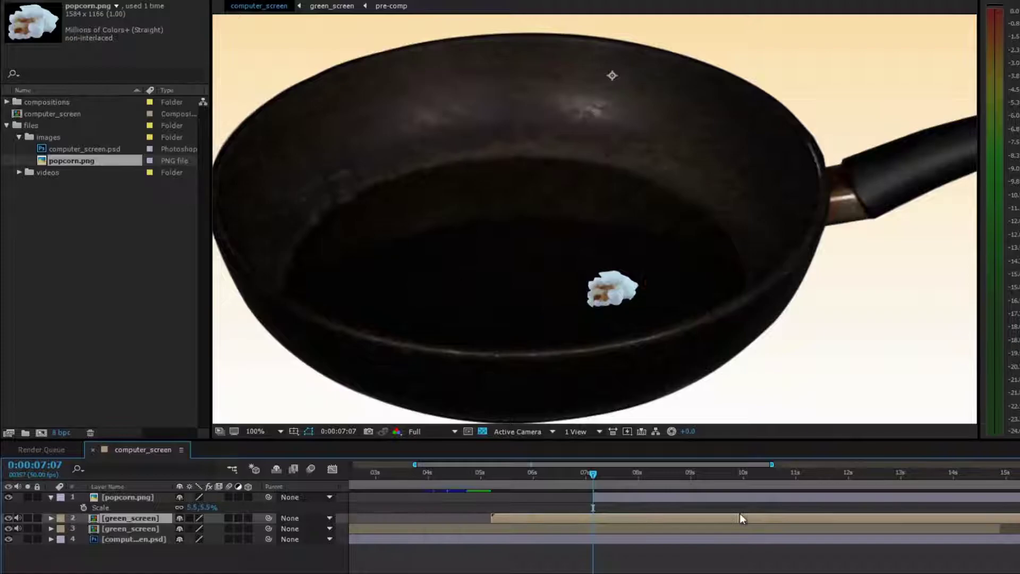
# - Freeze the duplicate green_screen layer and trim it to start at 0:00:07:07
pyautogui.rightClick(638, 521)
pyautogui.moveTo(736, 106)
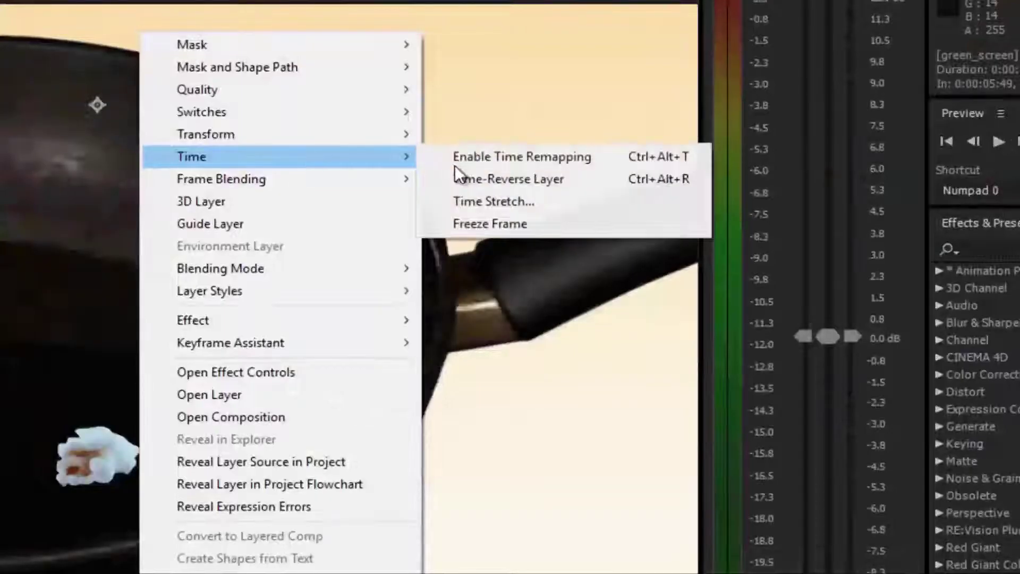
pyautogui.click(499, 222)
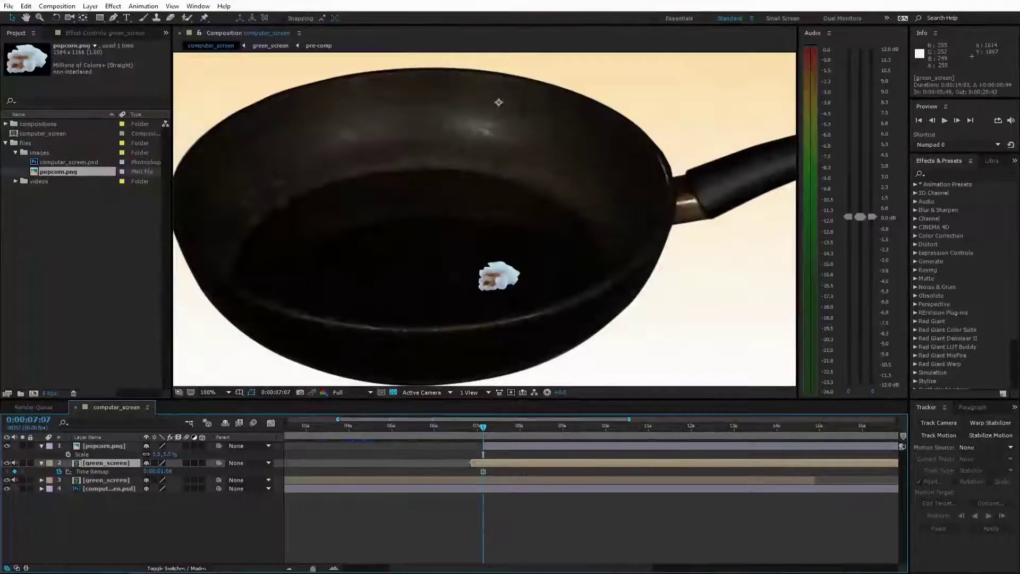
pyautogui.hotkey('alt', '[')
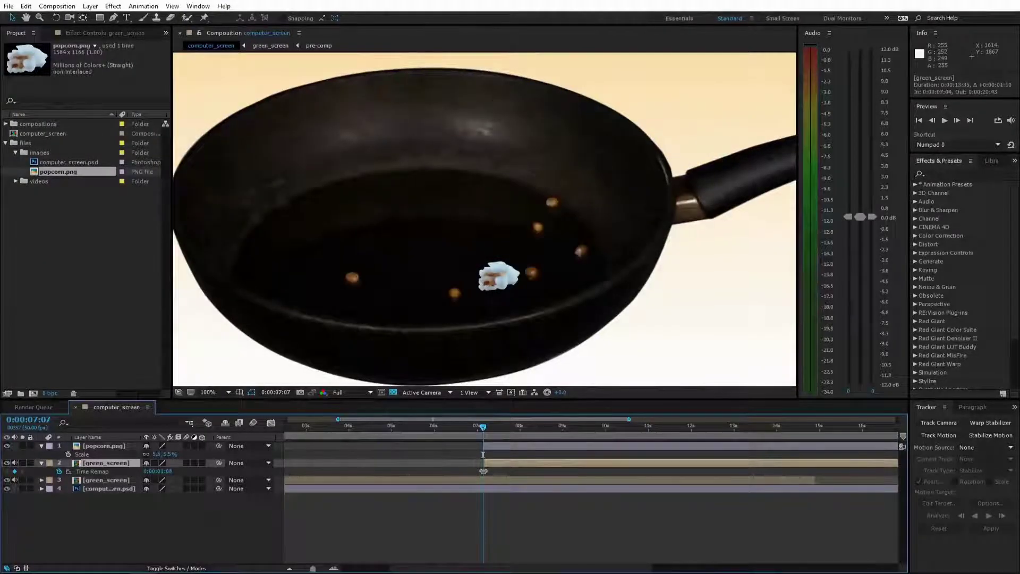
# - Hide the frozen and popcorn layers, then draw a Pen mask around the kernel
pyautogui.click(7, 463)
pyautogui.click(504, 294)
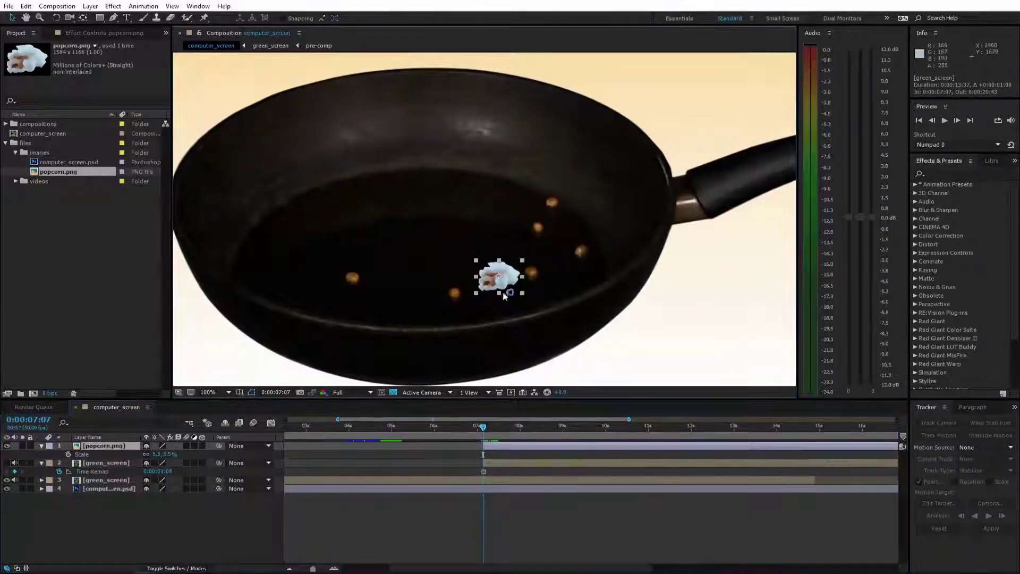
pyautogui.click(9, 447)
pyautogui.click(490, 462)
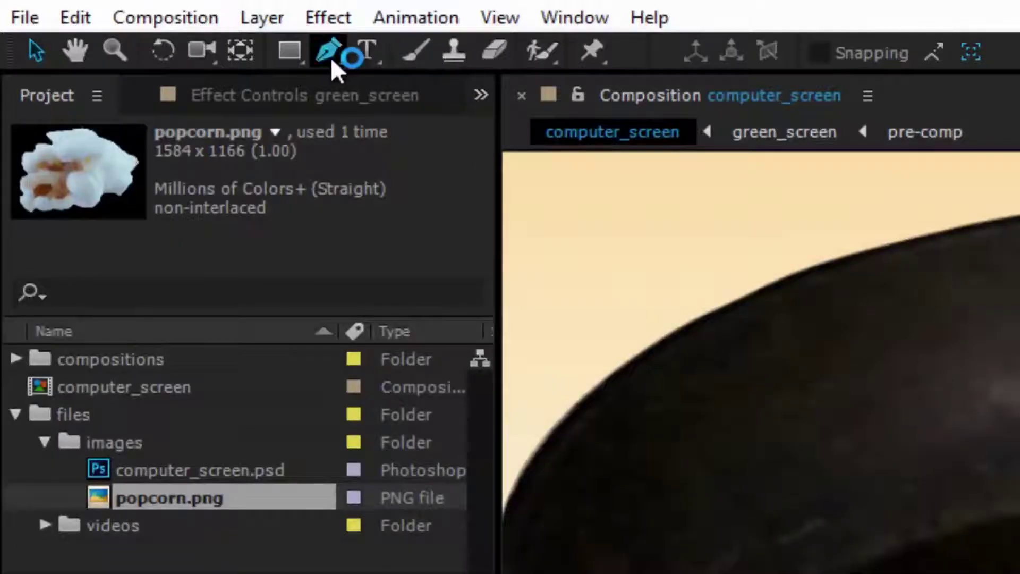
pyautogui.click(115, 20)
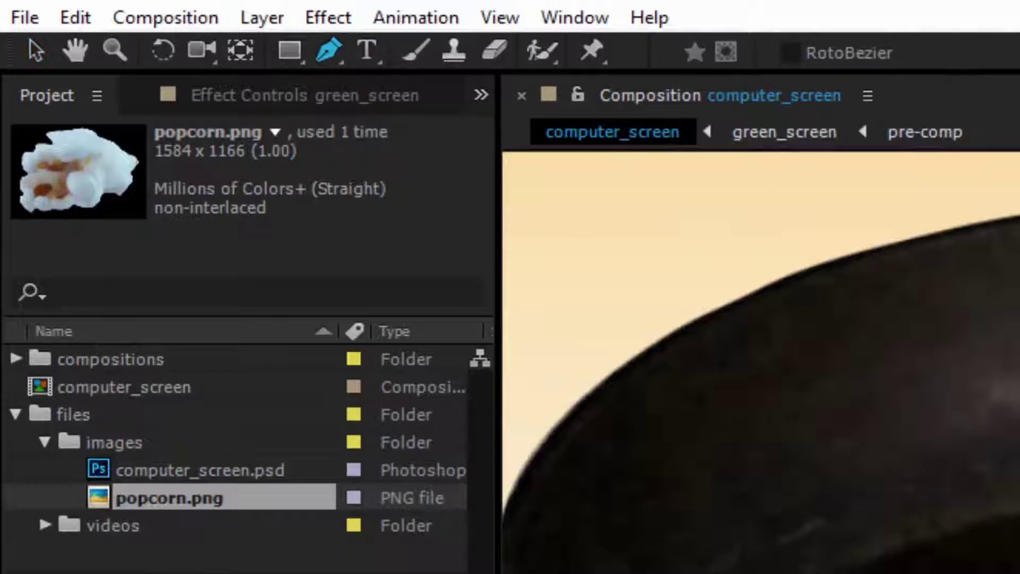
pyautogui.click(441, 274)
pyautogui.click(430, 306)
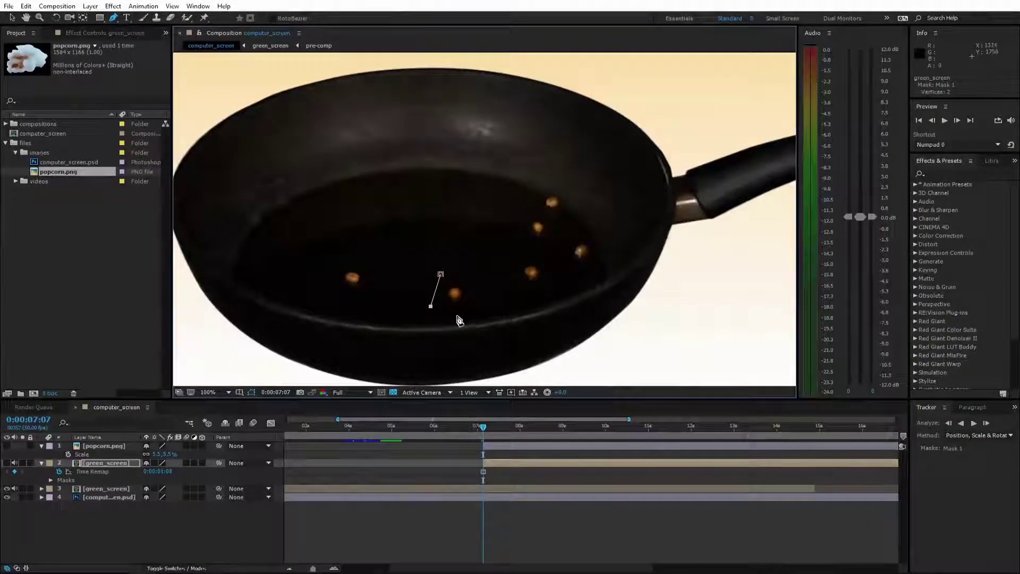
pyautogui.click(436, 541)
pyautogui.click(104, 446)
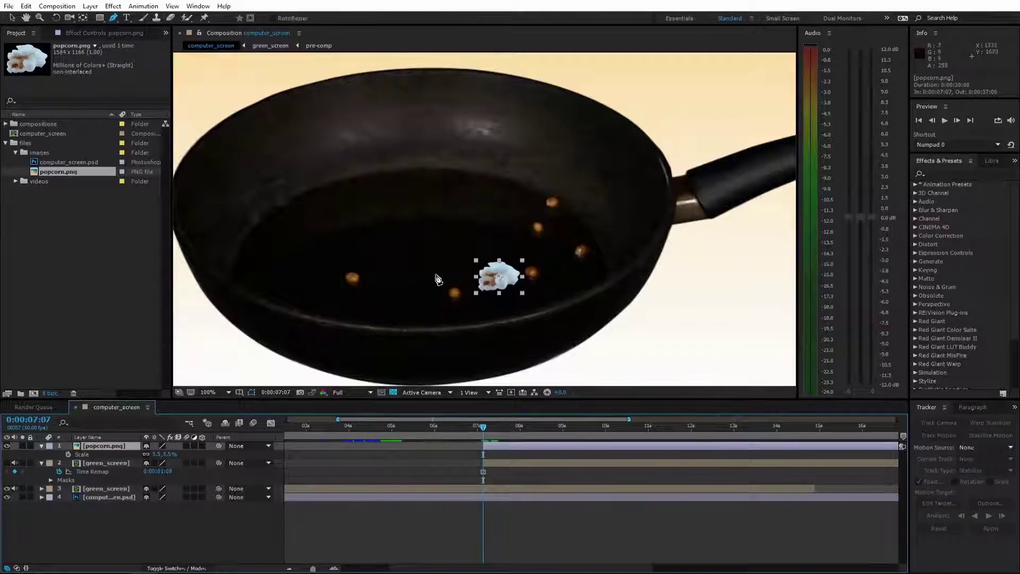
# - Place the popcorn on a kernel and set its starting Position keyframe at 0:00:07:07
pyautogui.moveTo(514, 282); pyautogui.dragTo(468, 296)
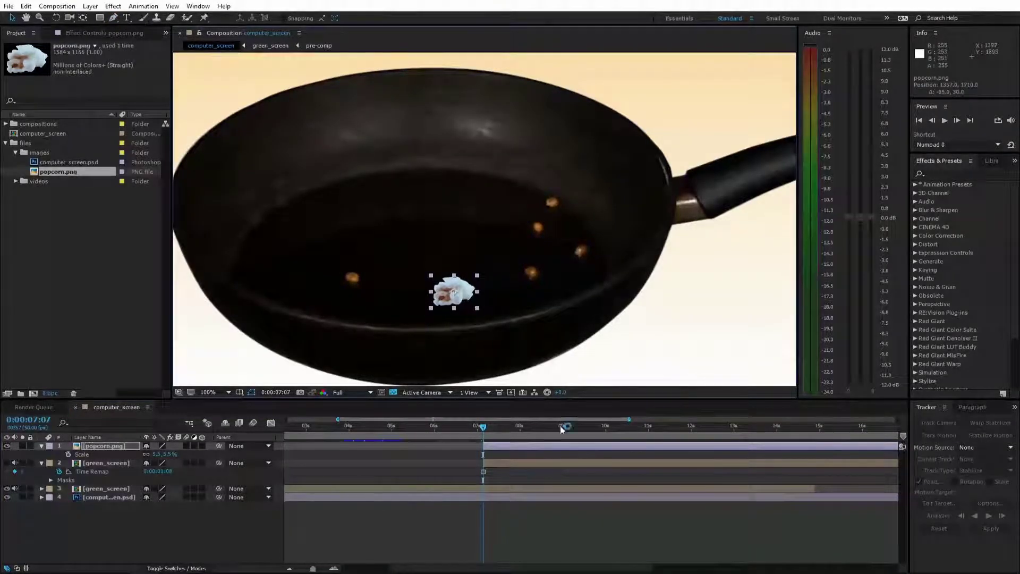
pyautogui.press('p')
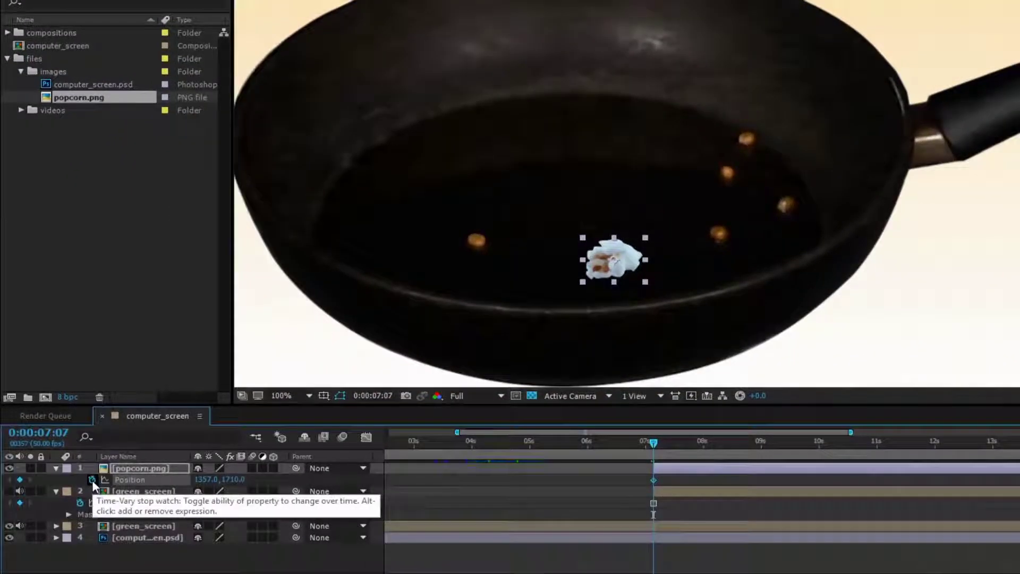
pyautogui.click(91, 479)
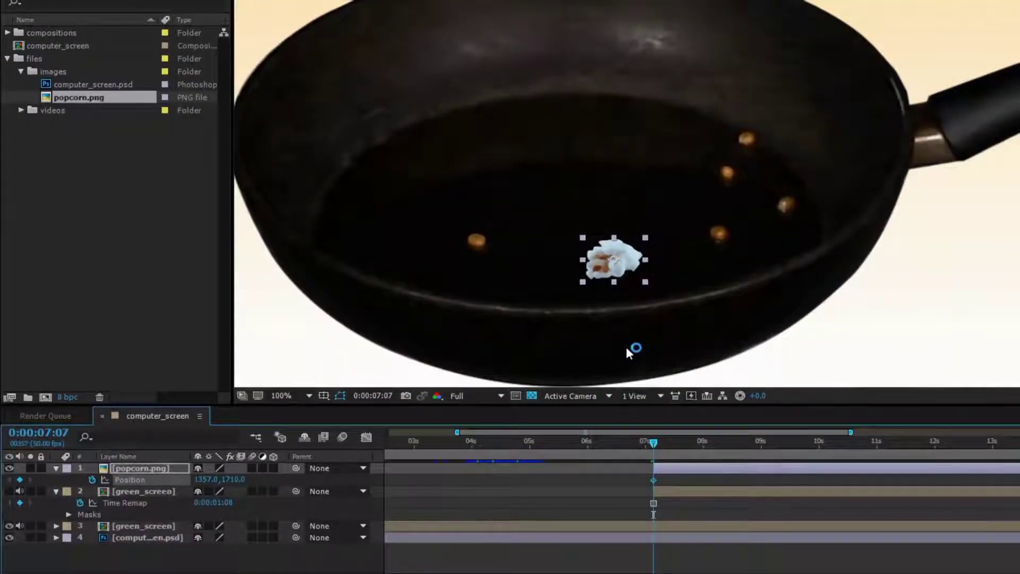
# - At 0:00:07:16, move the popcorn above the top of the frame, then return to 0:00:07:07
pyautogui.press('pagedown')
pyautogui.press('pagedown')
pyautogui.press('pagedown')
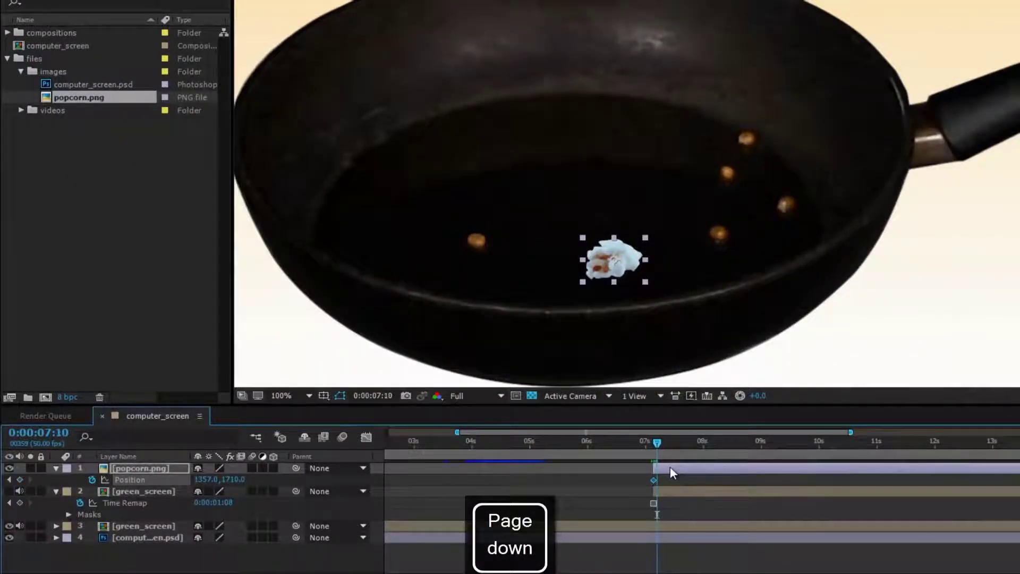
pyautogui.press('pagedown')
pyautogui.press('pagedown')
pyautogui.press('pagedown')
pyautogui.press('pagedown')
pyautogui.press('pagedown')
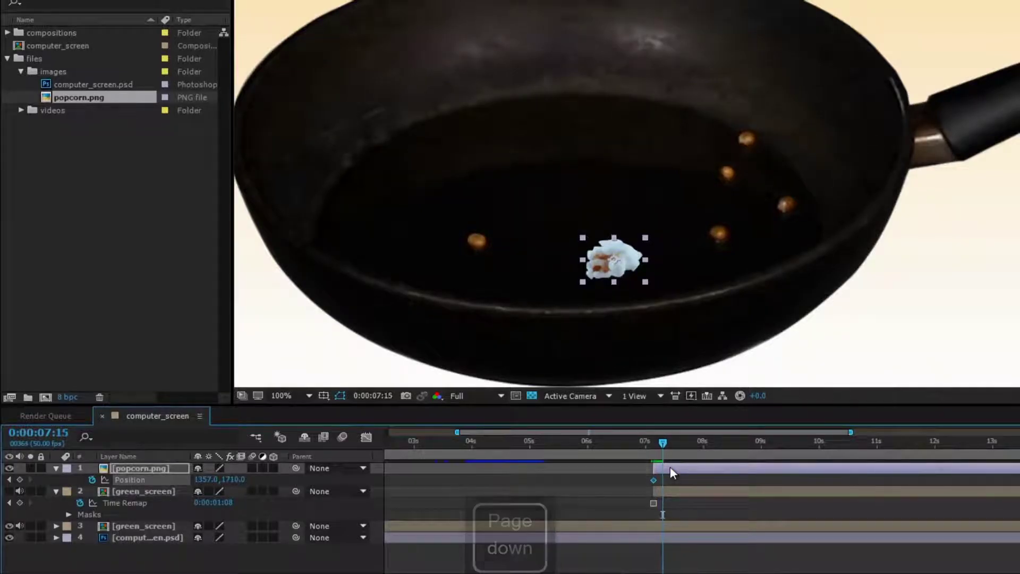
pyautogui.press('pagedown')
pyautogui.scroll(-3, 621, 215)
pyautogui.scroll(1, 682, 219)
pyautogui.scroll(-2, 664, 213)
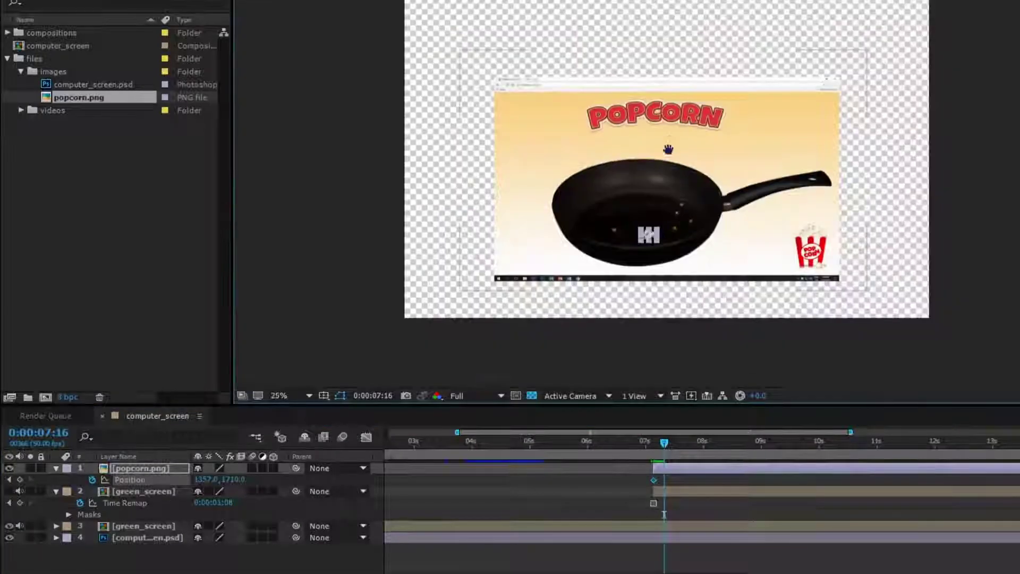
pyautogui.moveTo(654, 298); pyautogui.dragTo(572, 25)
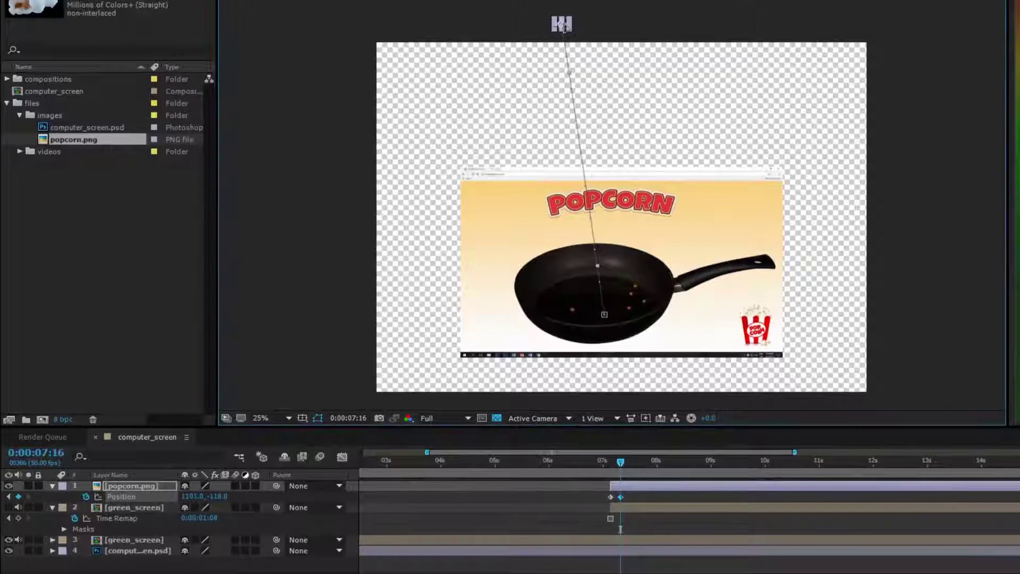
pyautogui.scroll(2, 485, 336)
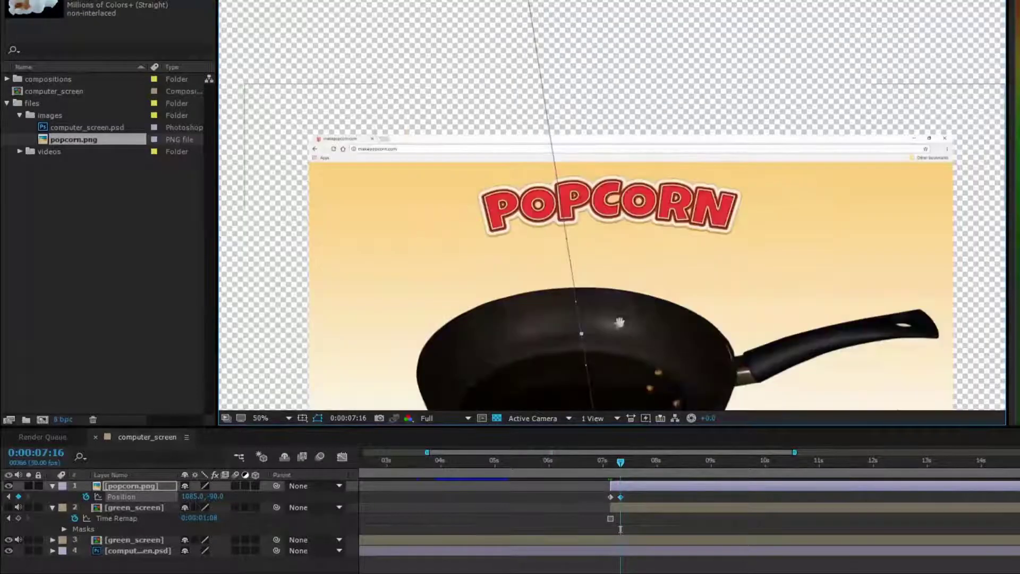
pyautogui.click(612, 464)
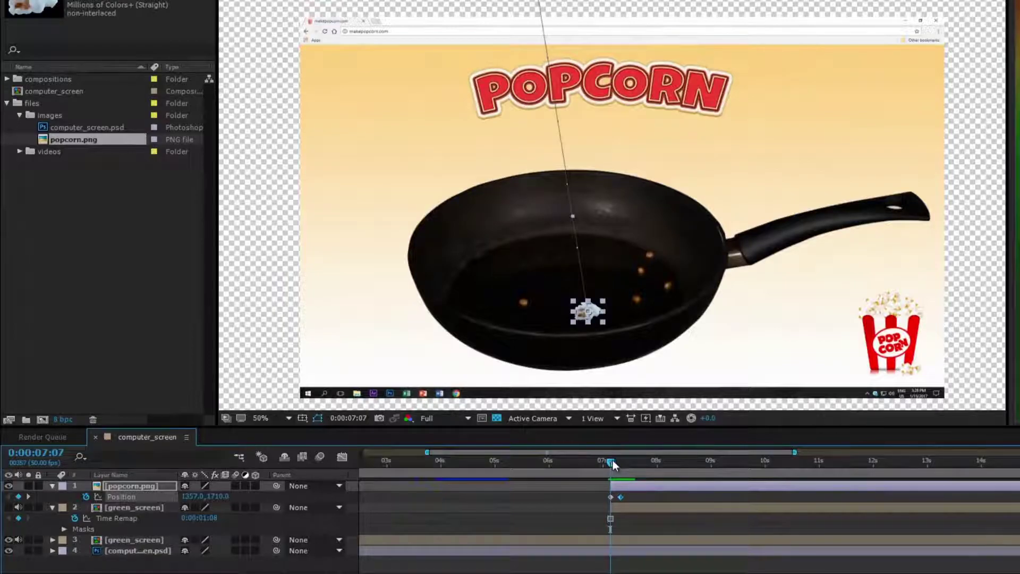
pyautogui.scroll(2, 596, 212)
pyautogui.moveTo(635, 302); pyautogui.dragTo(672, 211)
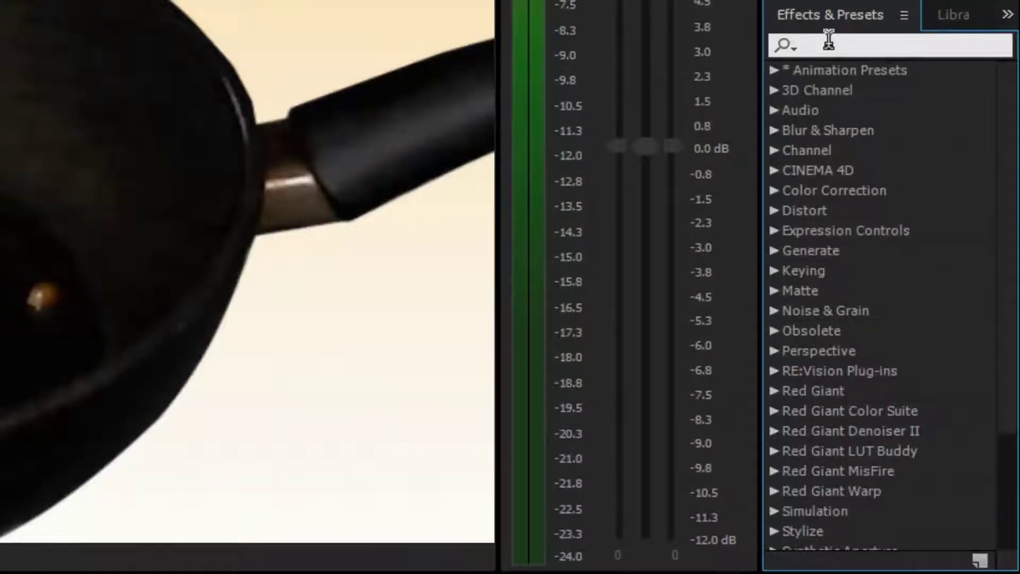
# - Apply Fast Blur to popcorn.png with Vertical blur dimensions and Blurriness 1300
pyautogui.write('fast')
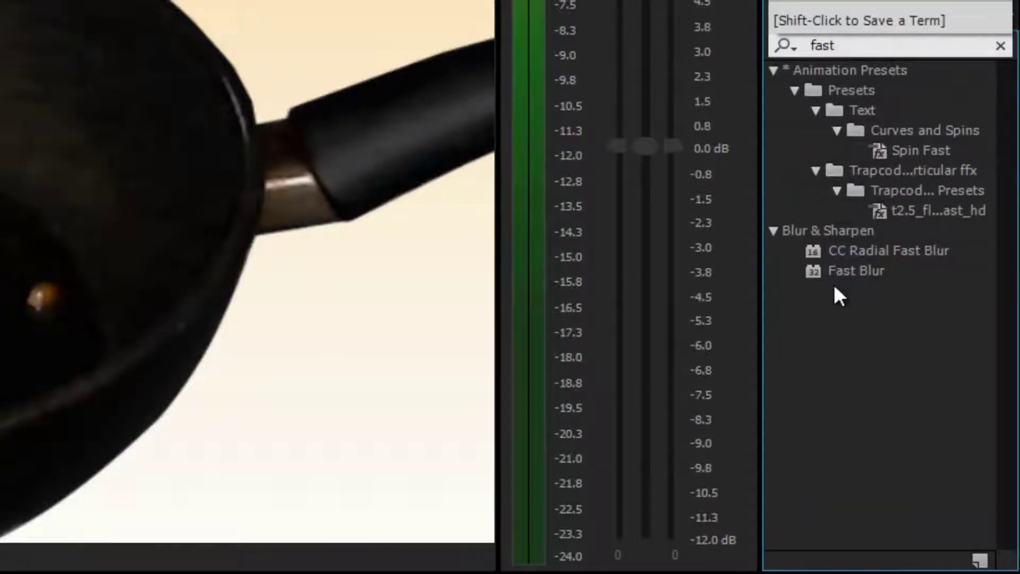
pyautogui.moveTo(851, 271); pyautogui.dragTo(512, 449)
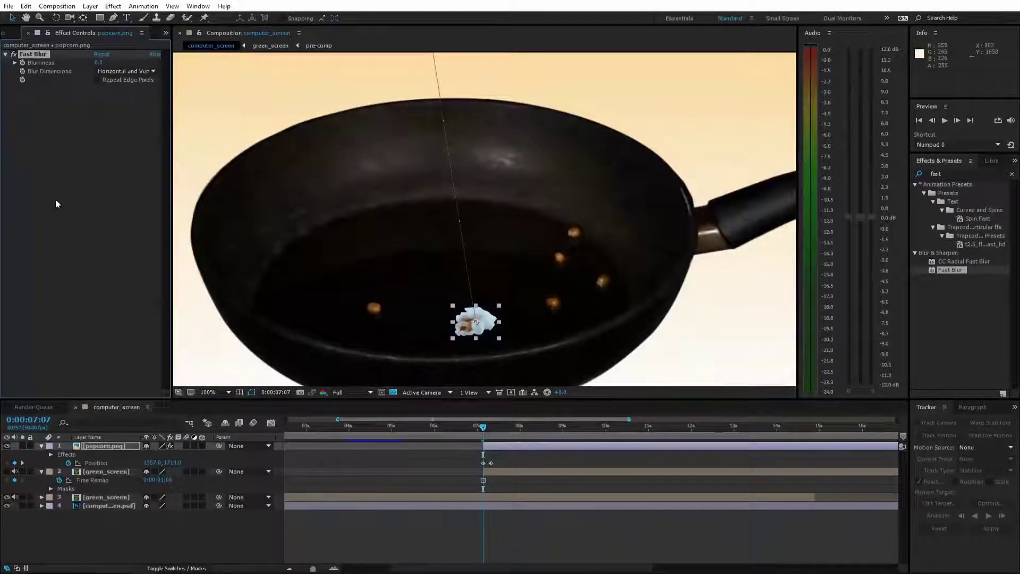
pyautogui.click(99, 62)
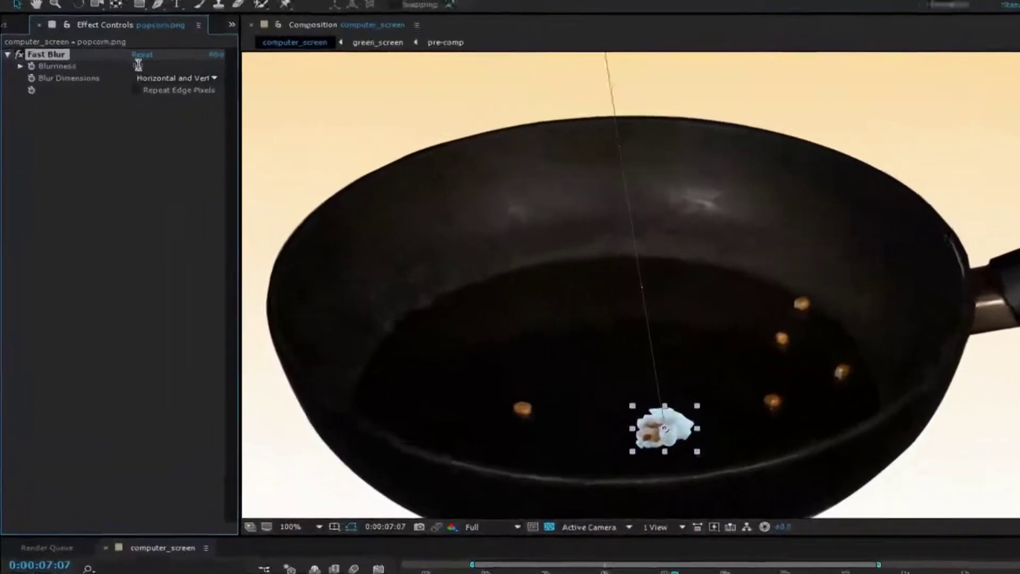
pyautogui.write('1000')
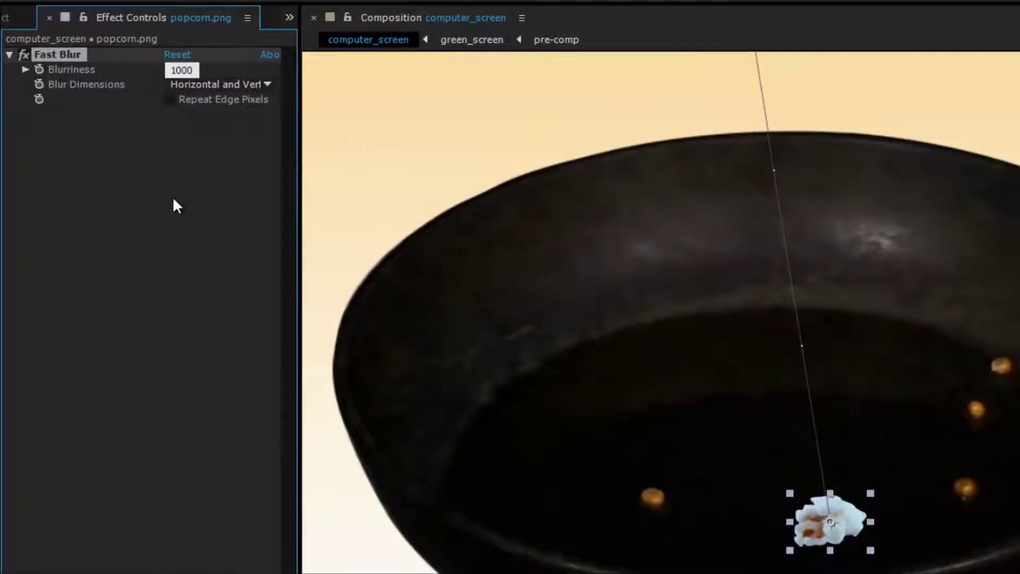
pyautogui.press('Return')
pyautogui.click(182, 84)
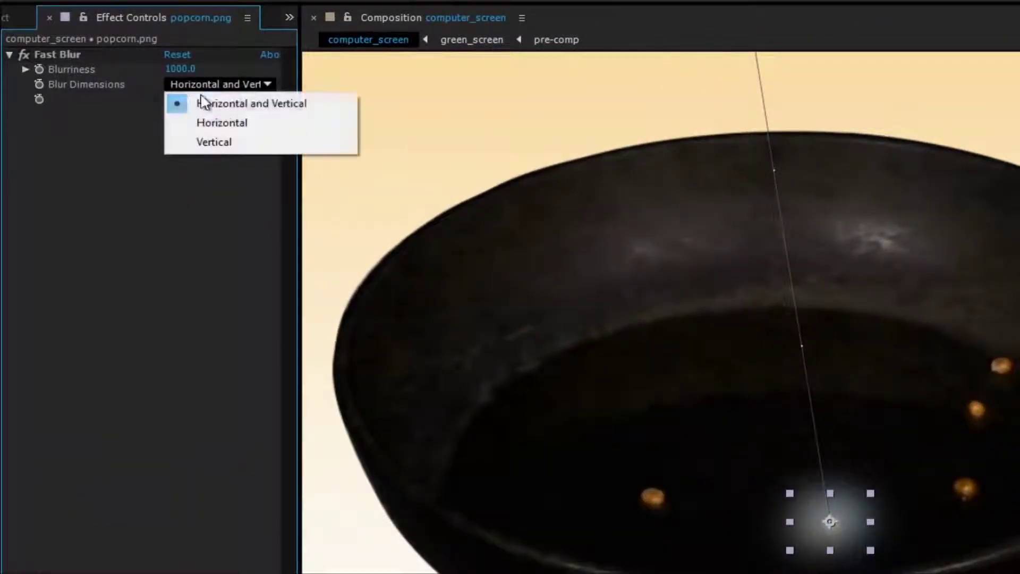
pyautogui.click(211, 142)
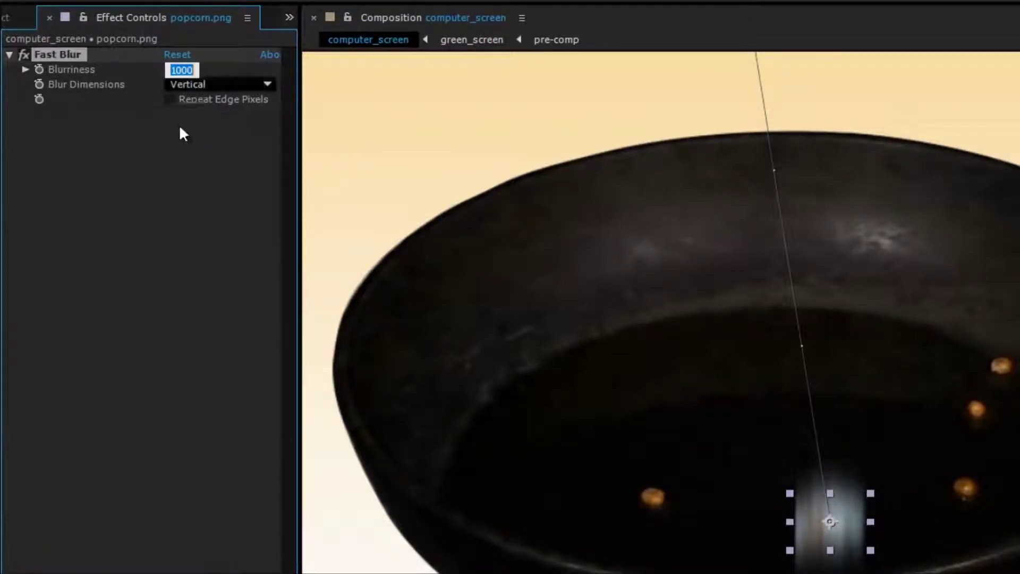
pyautogui.write('1300')
pyautogui.press('Return')
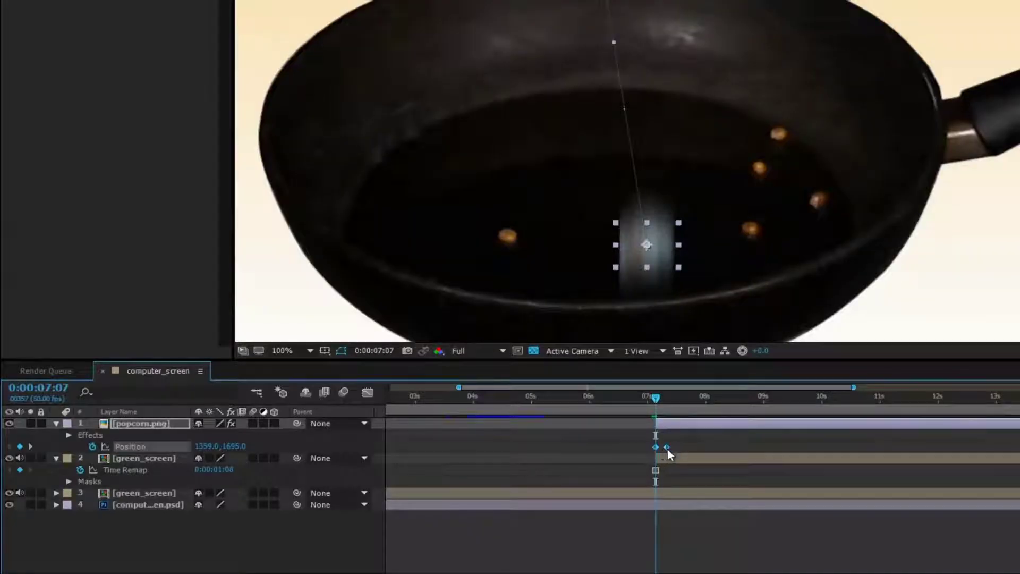
# - Apply Keyframe Assistant > Easy Ease to popcorn.png's Position keyframes
pyautogui.rightClick(667, 449)
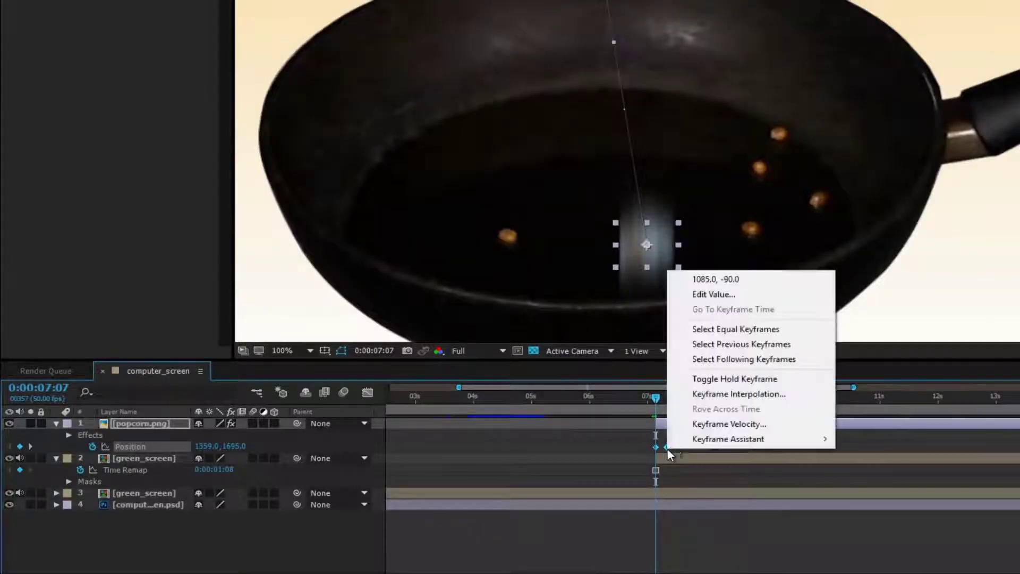
pyautogui.moveTo(707, 443)
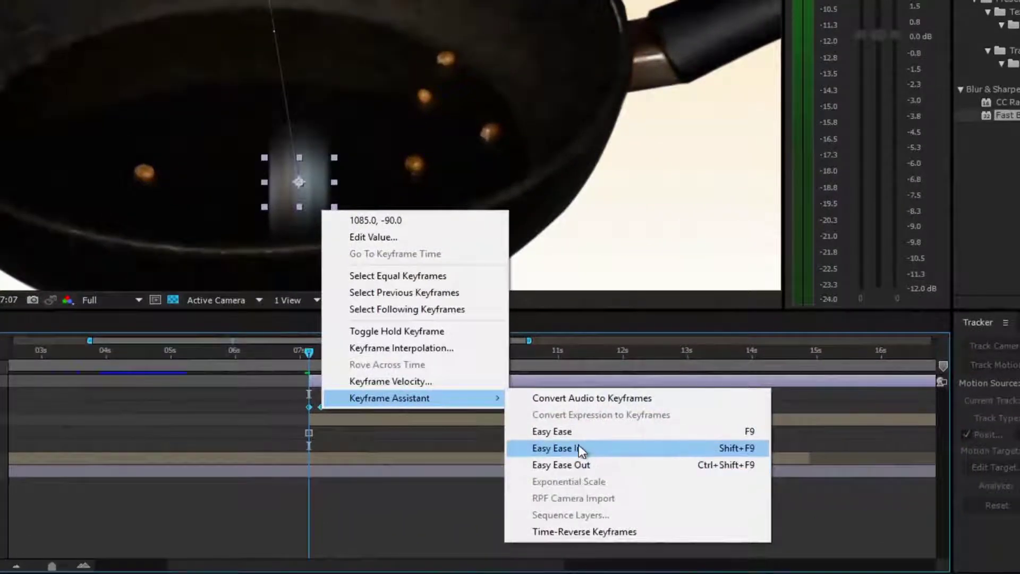
pyautogui.click(574, 431)
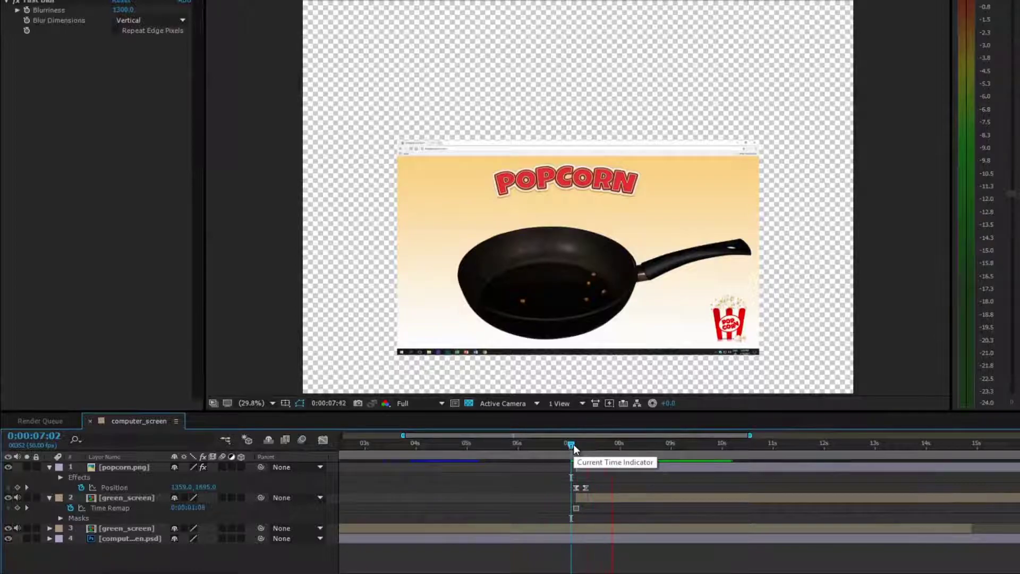
# - Duplicate the popcorn and green_screen pair and make the copies start a few frames later
pyautogui.press('/')
pyautogui.moveTo(595, 291); pyautogui.dragTo(641, 91)
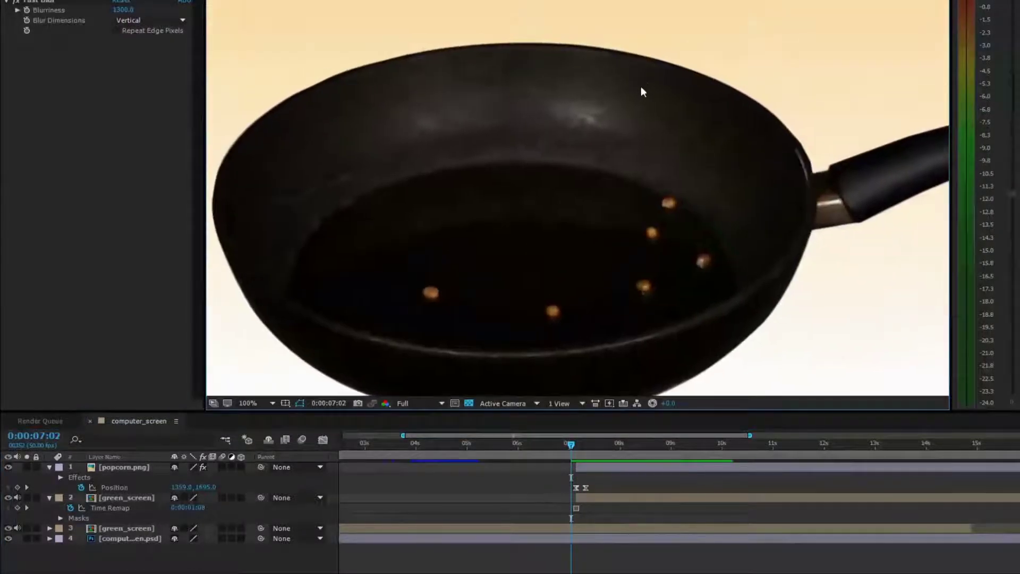
pyautogui.press('pagedown')
pyautogui.press('pagedown')
pyautogui.press('pagedown')
pyautogui.press('pagedown')
pyautogui.click(592, 468)
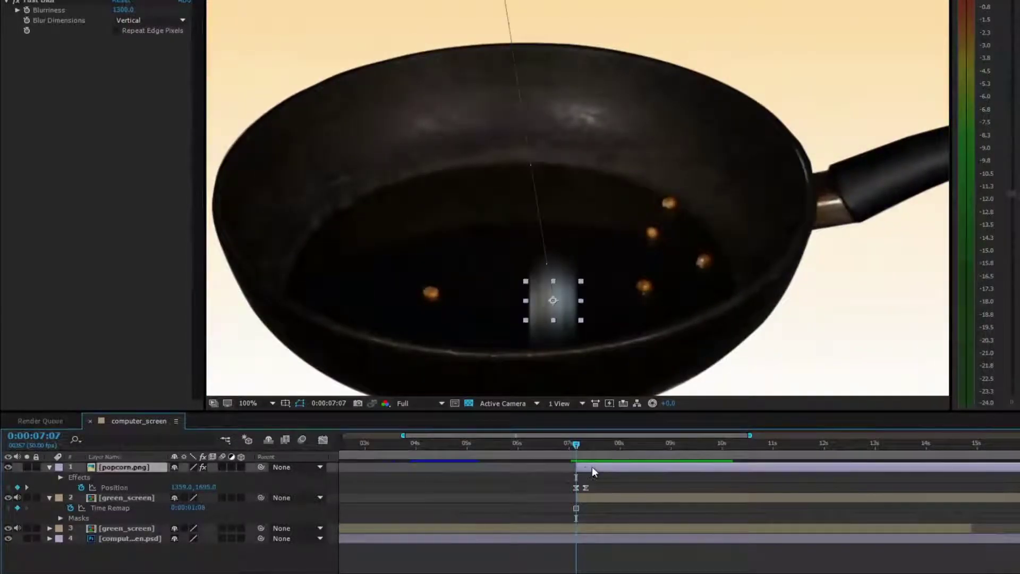
pyautogui.keyDown('ctrl'); pyautogui.click(133, 499); pyautogui.keyUp('ctrl')
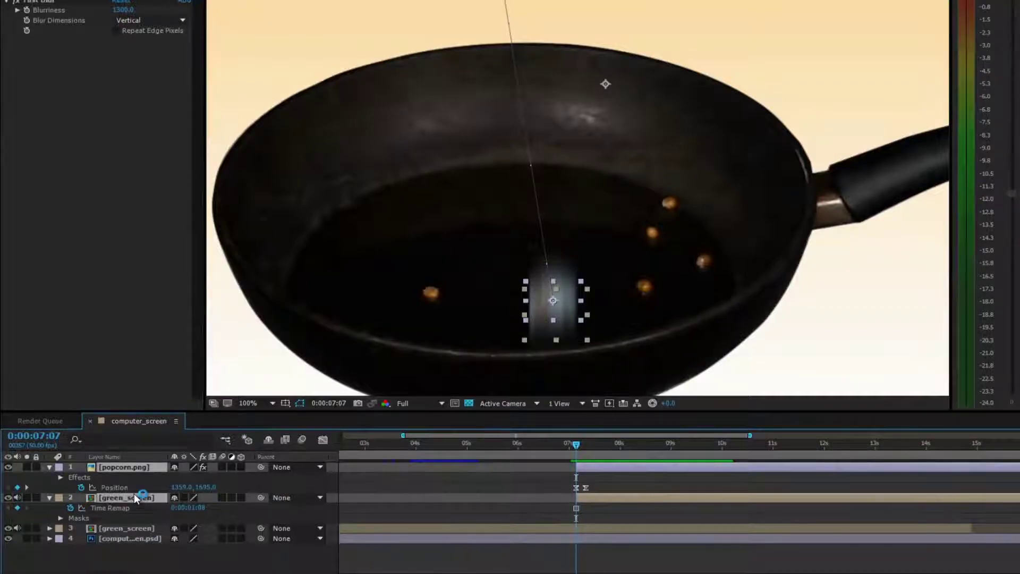
pyautogui.hotkey('ctrl', 'd')
pyautogui.moveTo(576, 509); pyautogui.dragTo(618, 511)
pyautogui.hotkey('ctrl', ']')
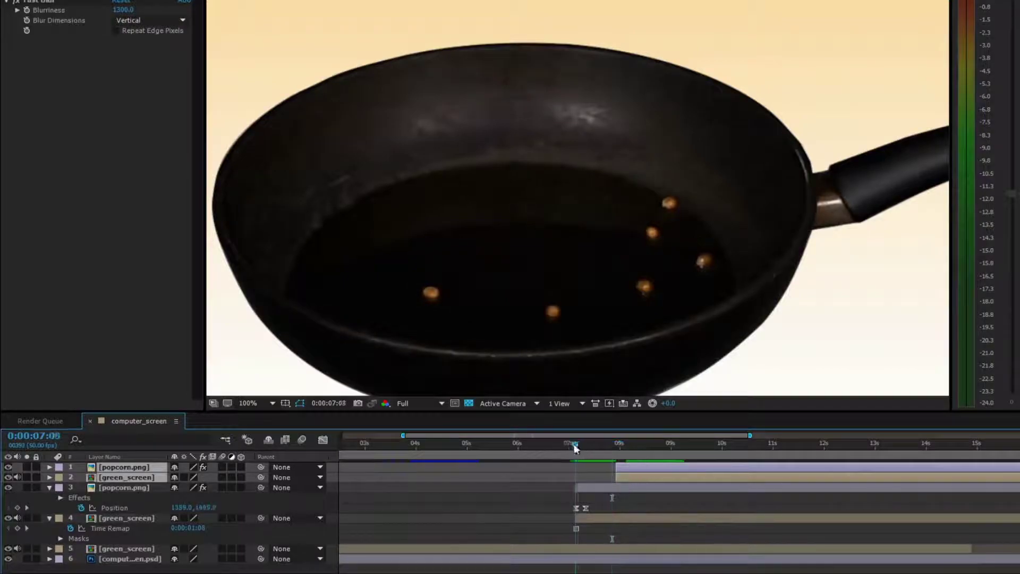
# - Keyframe the second popcorn's Position, starting it further right in the pan
pyautogui.click(621, 444)
pyautogui.click(634, 568)
pyautogui.click(573, 318)
pyautogui.moveTo(618, 448); pyautogui.dragTo(618, 445)
pyautogui.hotkey('ctrl', 'Up')
pyautogui.press('p')
pyautogui.press('pageup')
pyautogui.moveTo(561, 271); pyautogui.dragTo(655, 287)
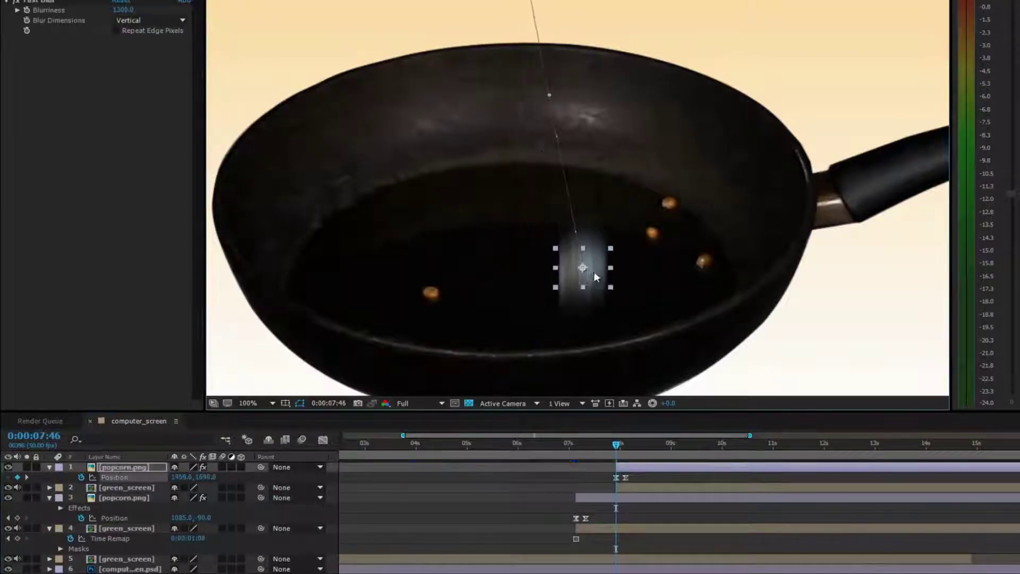
pyautogui.click(623, 445)
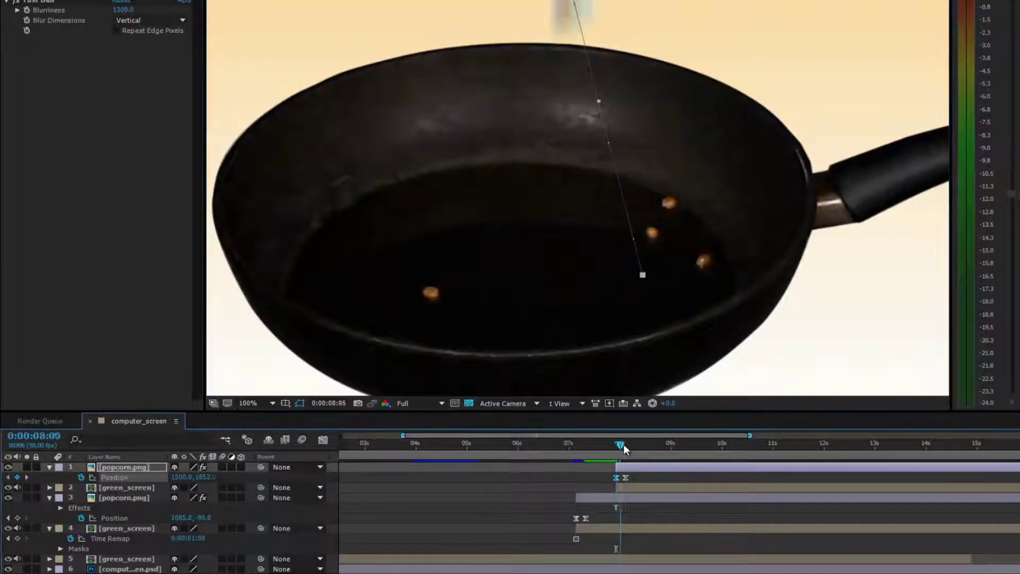
# - Create a third popcorn/green_screen pair at about 8:18 and reveal its mask and Position
pyautogui.scroll(-2, 563, 129)
pyautogui.scroll(-2, 615, 136)
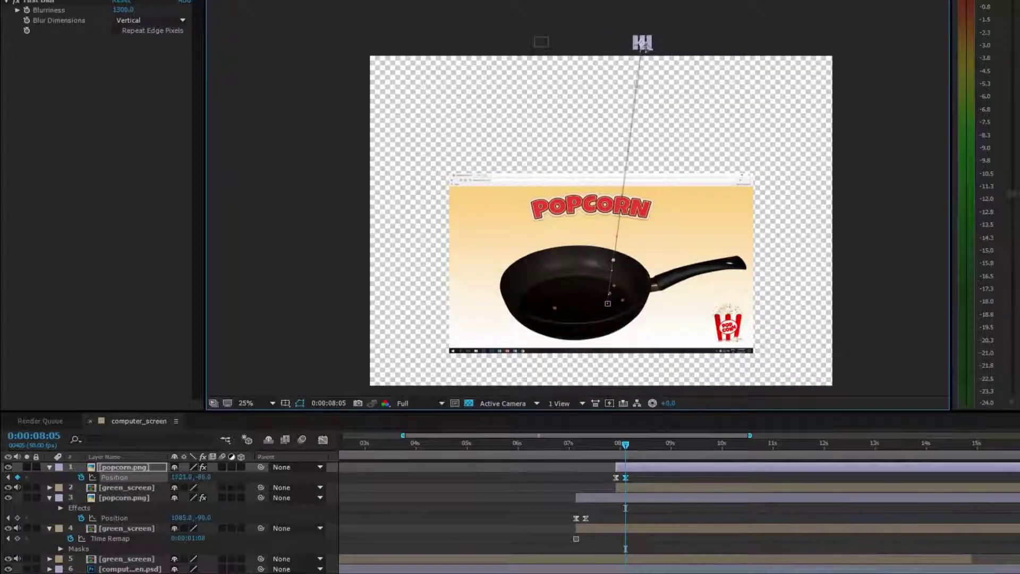
pyautogui.hotkey('shift', '/')
pyautogui.click(575, 443)
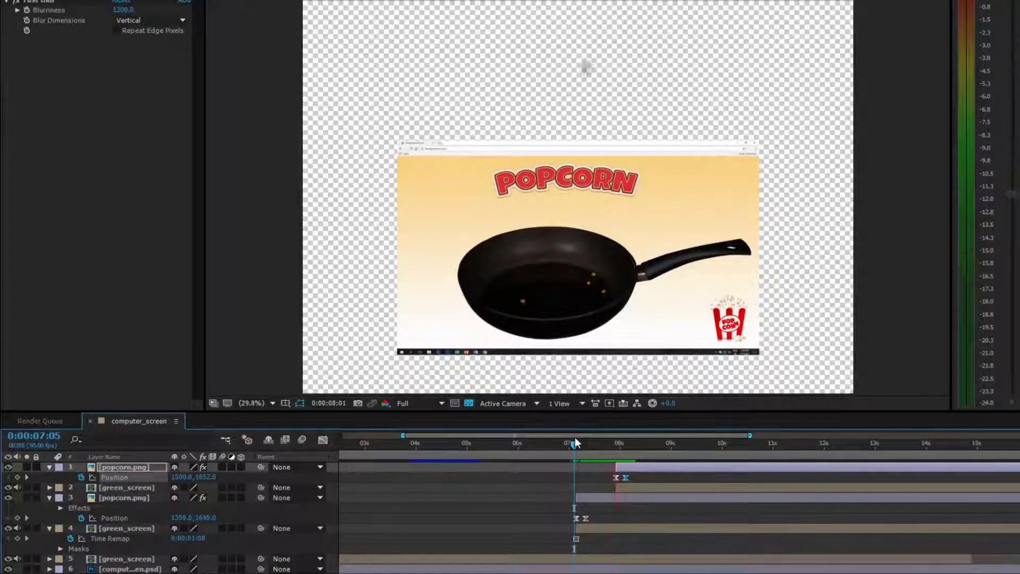
pyautogui.click(638, 450)
pyautogui.press('/')
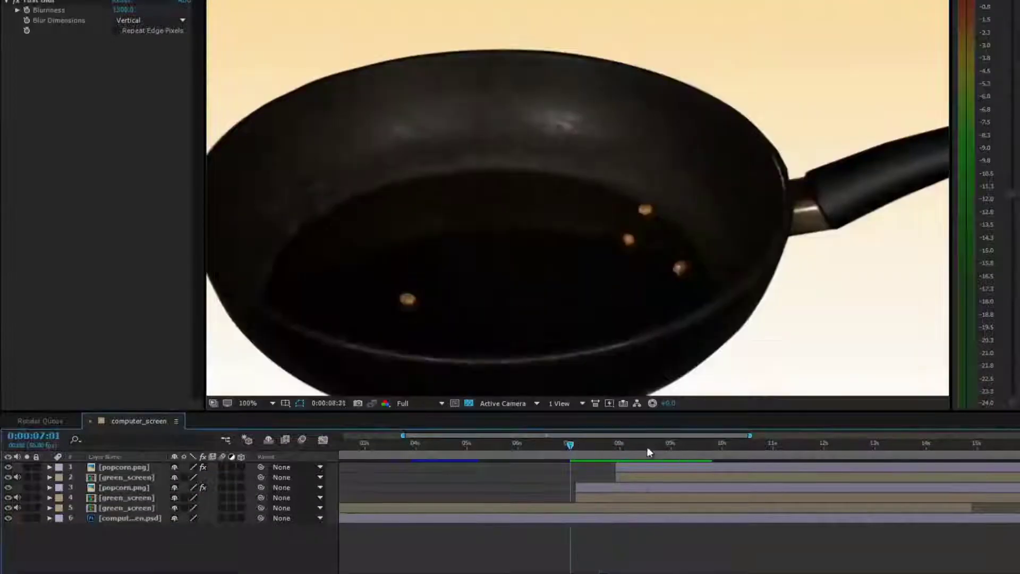
pyautogui.hotkey('ctrl', 'v')
pyautogui.click(635, 239)
pyautogui.press('m')
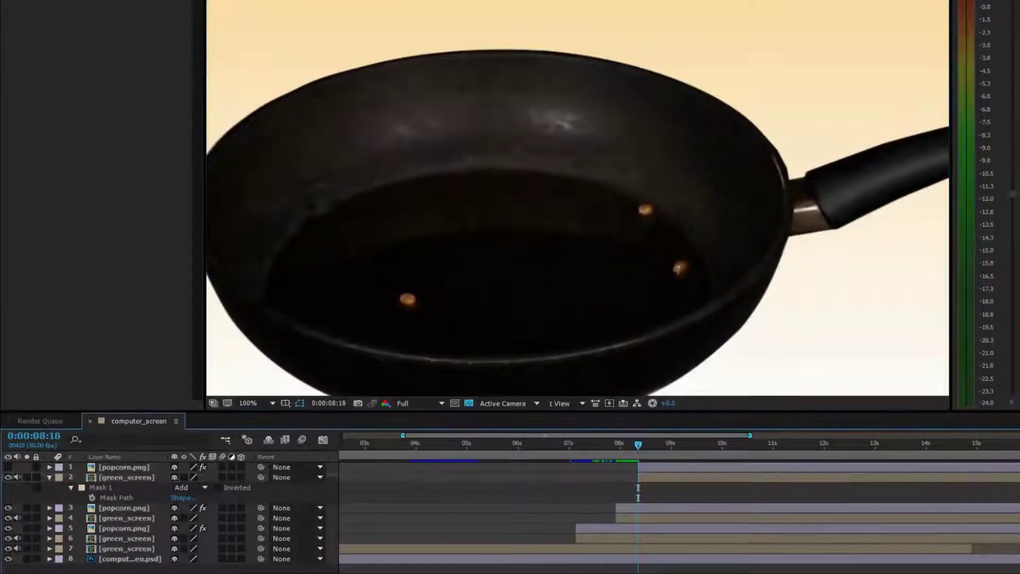
pyautogui.click(627, 234)
pyautogui.press('p')
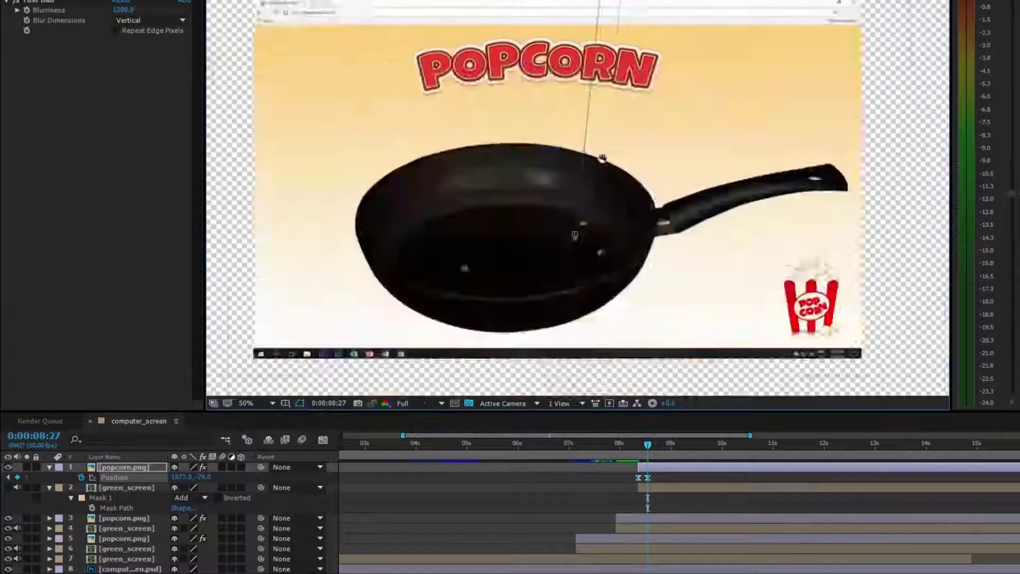
# - Shift the newest pair slightly earlier and preview the pops up to 8:29
pyautogui.click(573, 448)
pyautogui.press(',')
pyautogui.press(',')
pyautogui.press(',')
pyautogui.moveTo(652, 467); pyautogui.dragTo(645, 472)
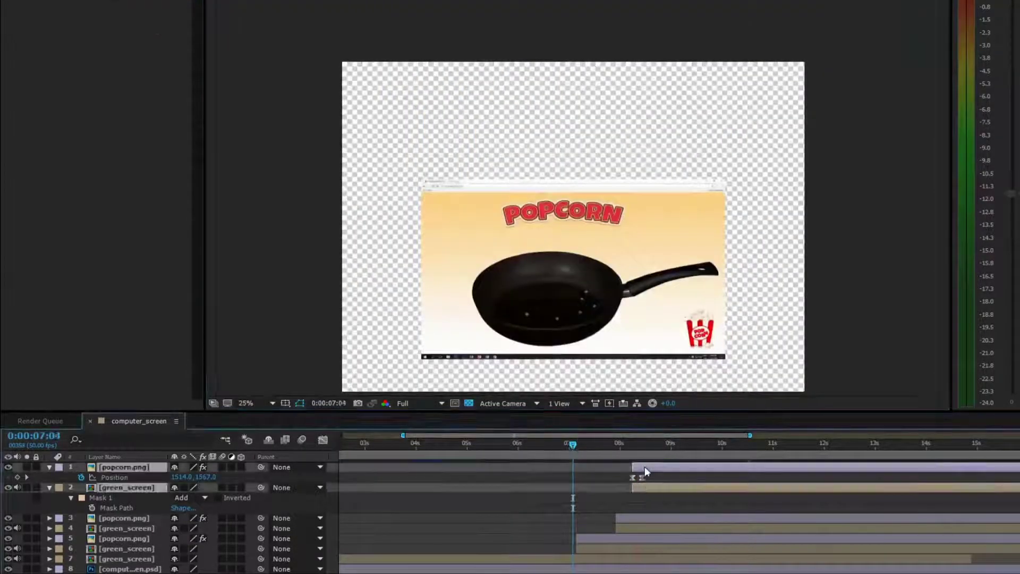
pyautogui.moveTo(572, 448)
pyautogui.mouseDown()
pyautogui.moveTo(631, 448)
pyautogui.moveTo(668, 463)
pyautogui.mouseUp()
# - Add a fourth popcorn/green_screen pair and preview the chain of pops from 6:44
pyautogui.hotkey('ctrl', 'd')
pyautogui.press('/')
pyautogui.click(8, 478)
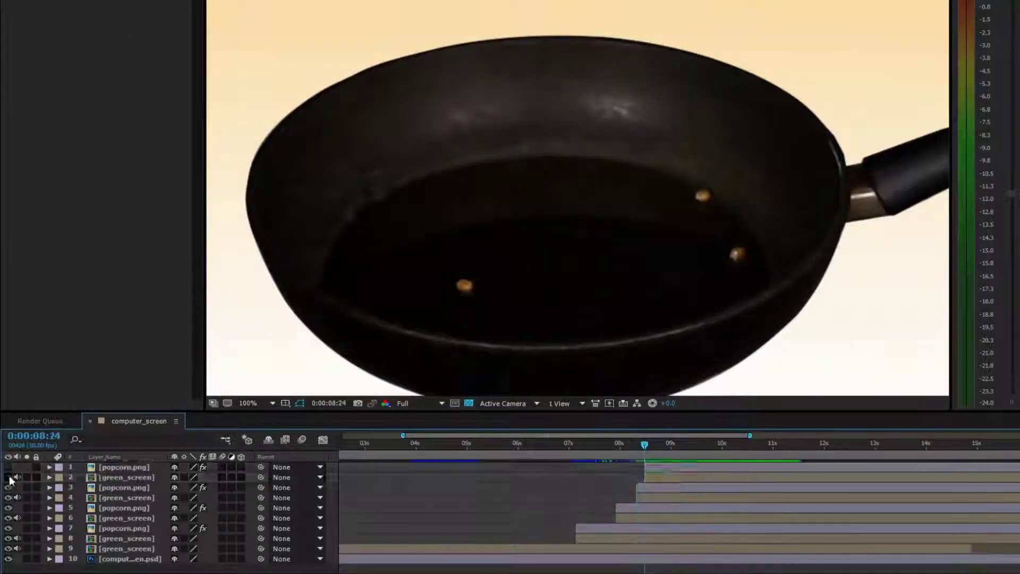
pyautogui.click(645, 445)
pyautogui.click(124, 467)
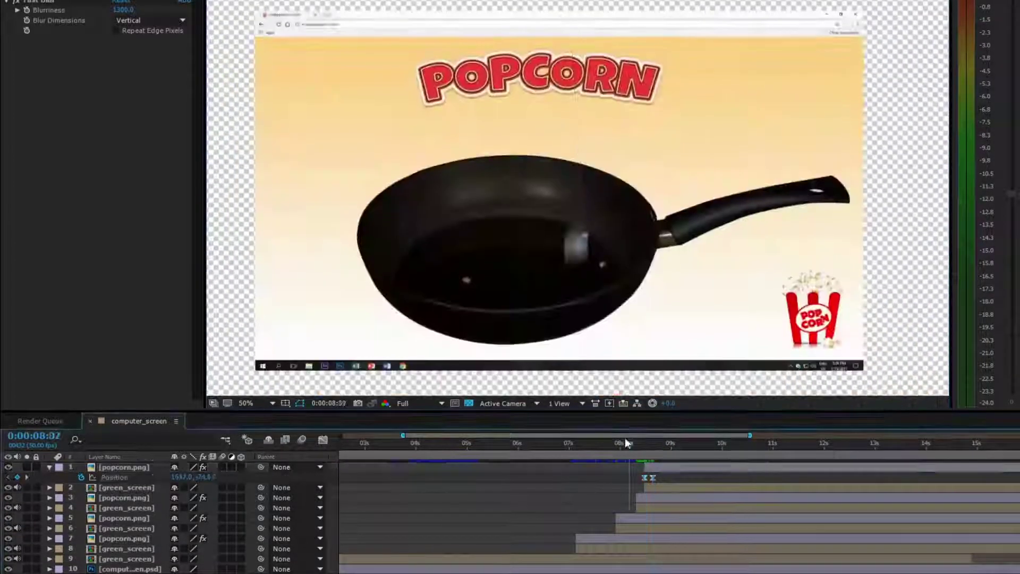
pyautogui.moveTo(625, 442); pyautogui.dragTo(573, 445)
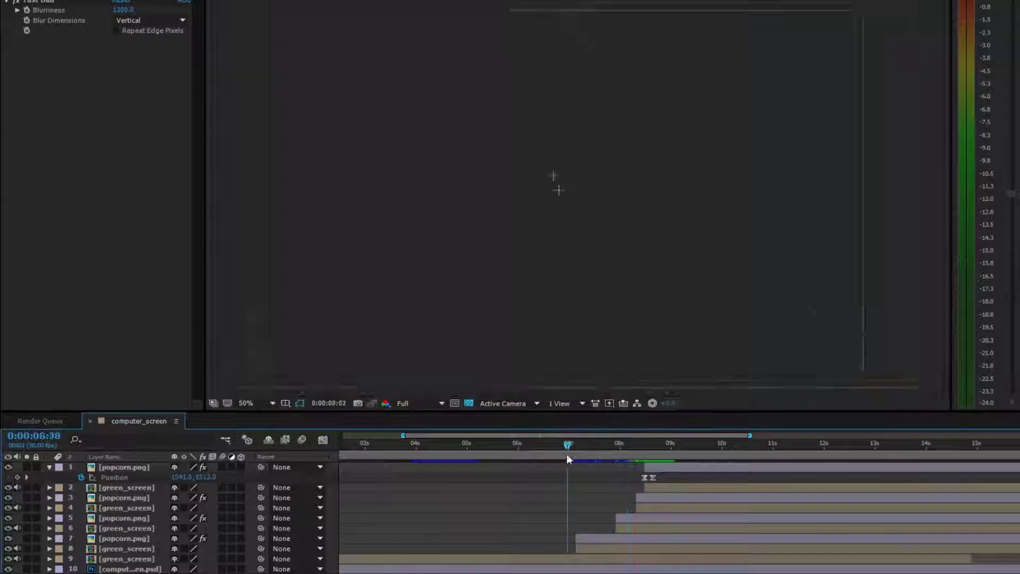
pyautogui.hotkey('ctrl', 'shift', 'Down')
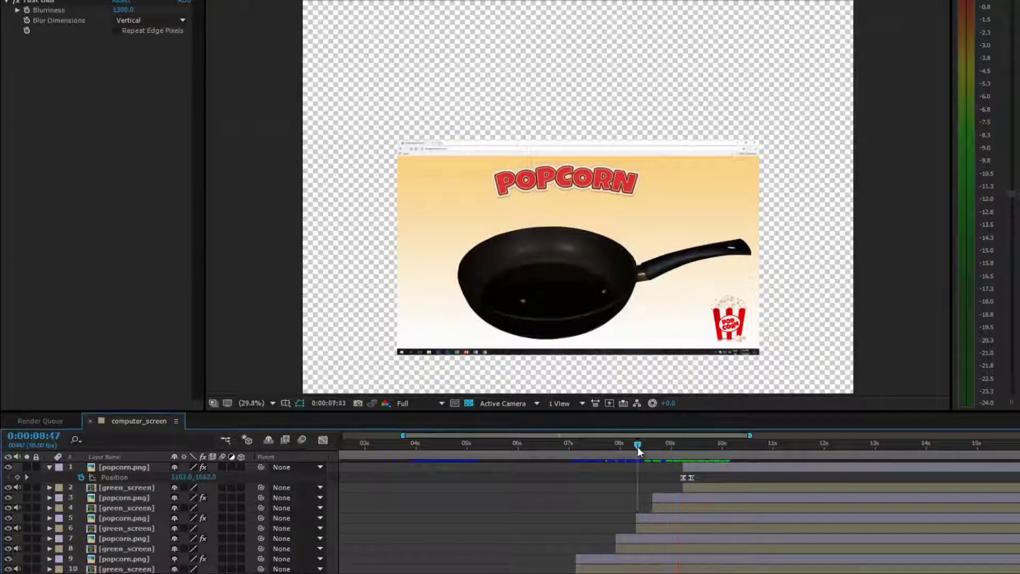
pyautogui.moveTo(668, 444); pyautogui.dragTo(614, 446)
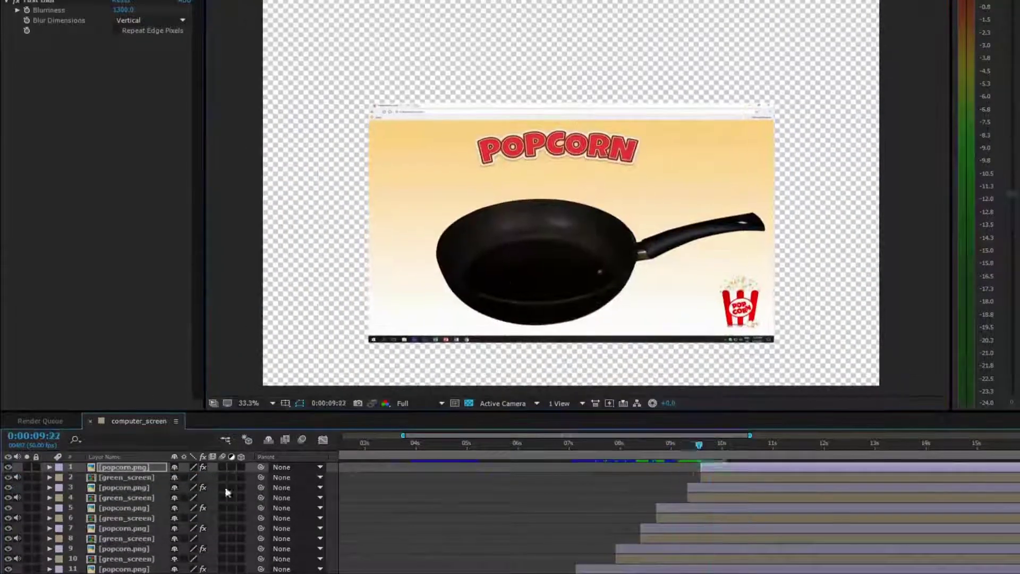
pyautogui.click(619, 446)
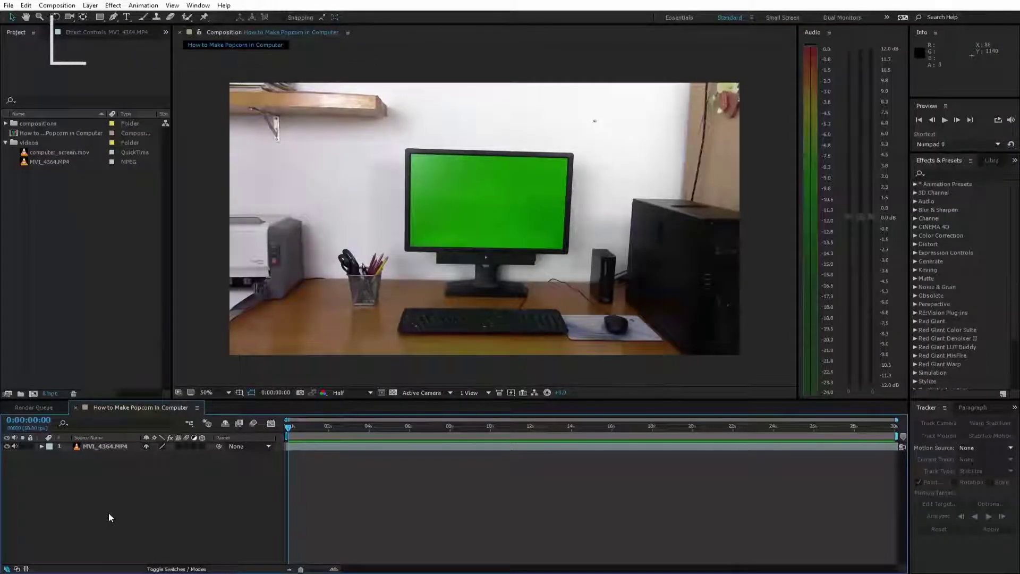
# - Draw a rectangle mask around the green monitor on the MVI_4364.MP4 desk footage
pyautogui.moveTo(288, 426); pyautogui.dragTo(450, 431)
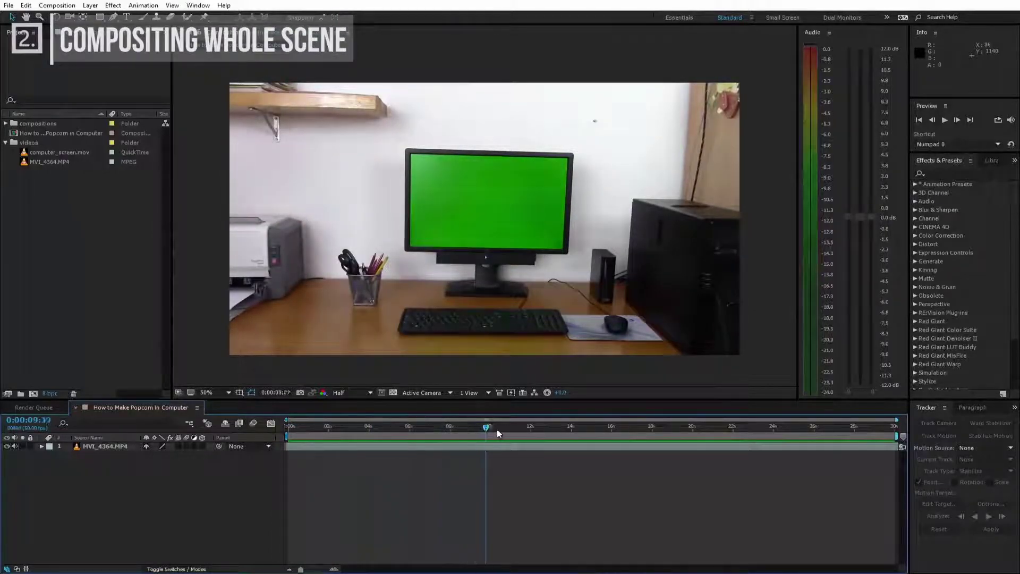
pyautogui.moveTo(610, 432); pyautogui.dragTo(901, 430)
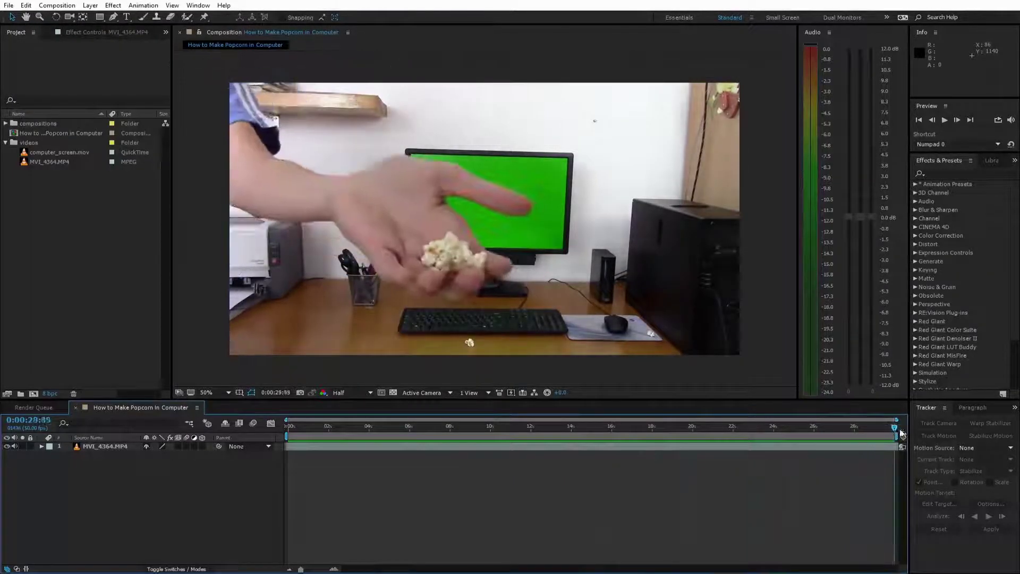
pyautogui.moveTo(369, 428); pyautogui.dragTo(330, 431)
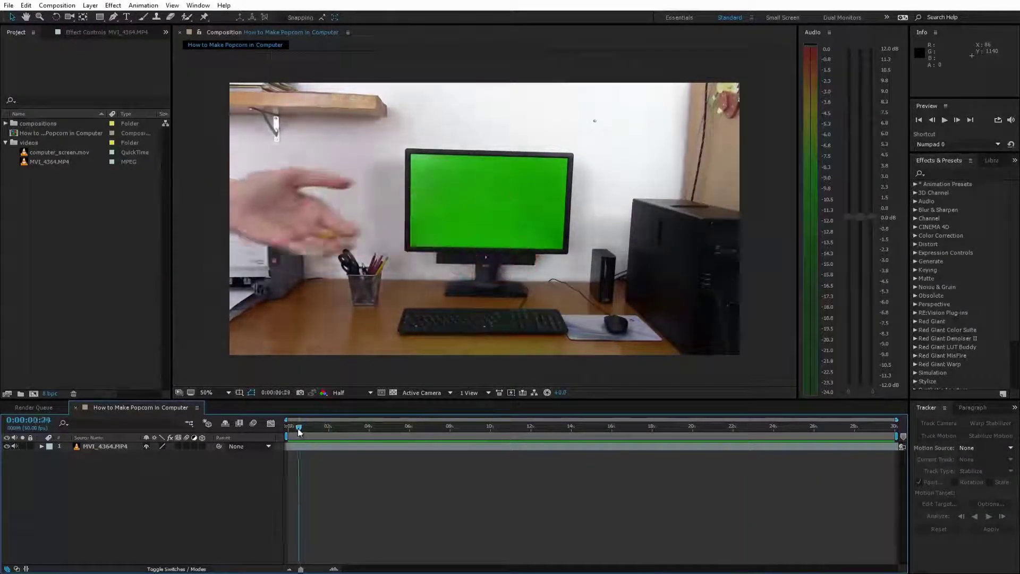
pyautogui.click(329, 445)
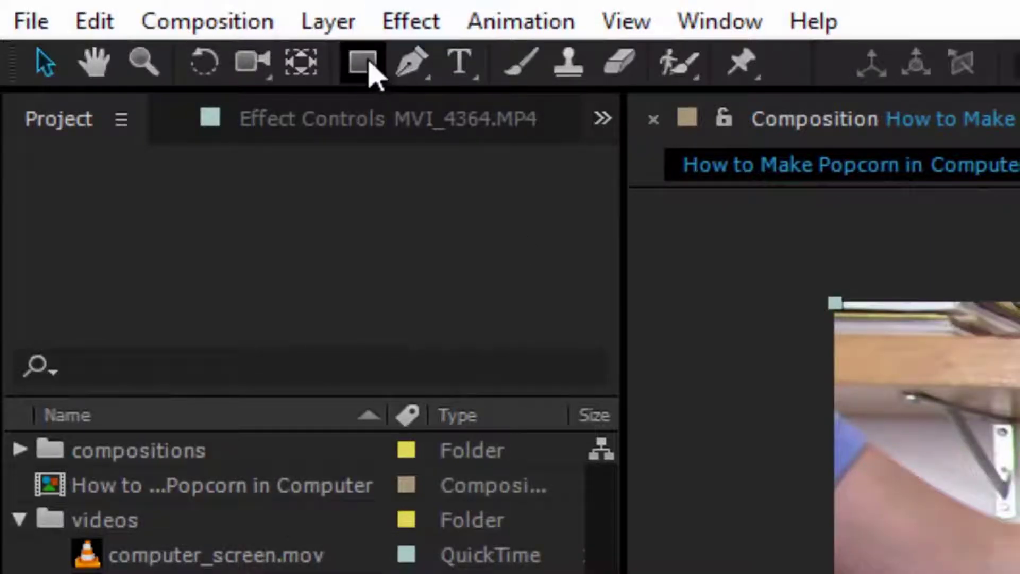
pyautogui.click(366, 65)
pyautogui.moveTo(378, 20); pyautogui.dragTo(804, 317)
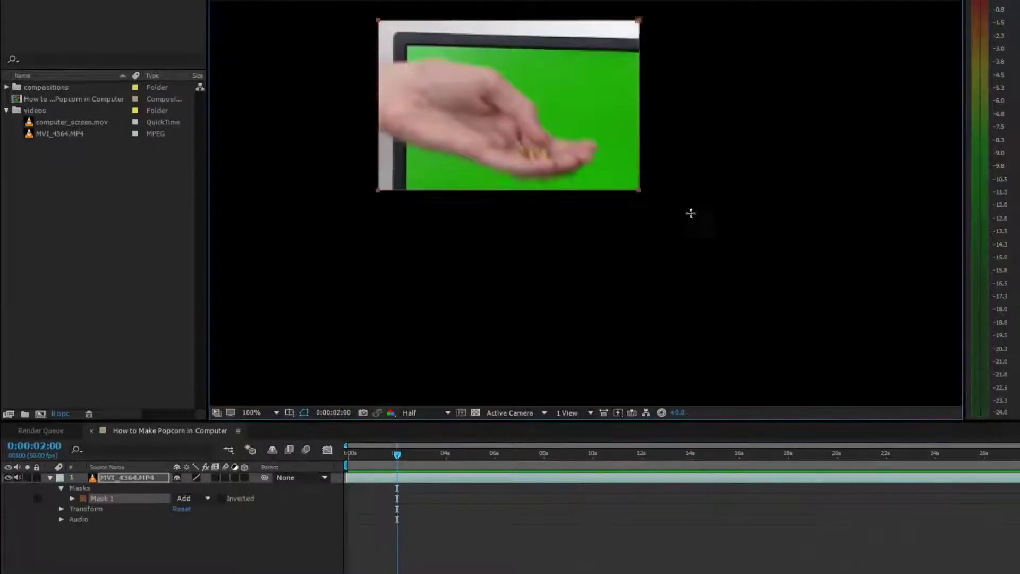
# - Duplicate the masked layer, set one mask to Subtract, reorder, and add computer_screen.mov
pyautogui.hotkey('ctrl', 'd')
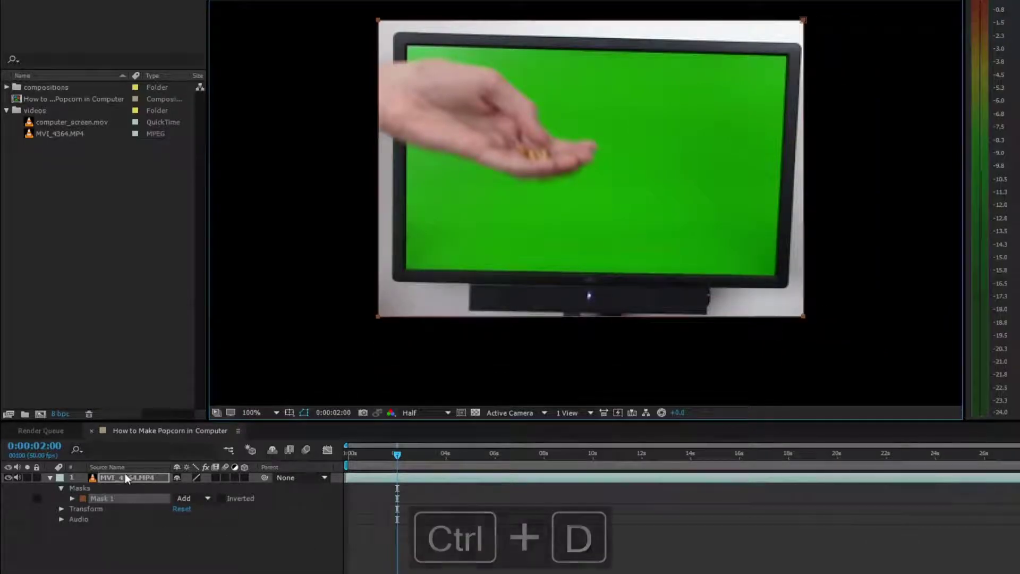
pyautogui.click(186, 510)
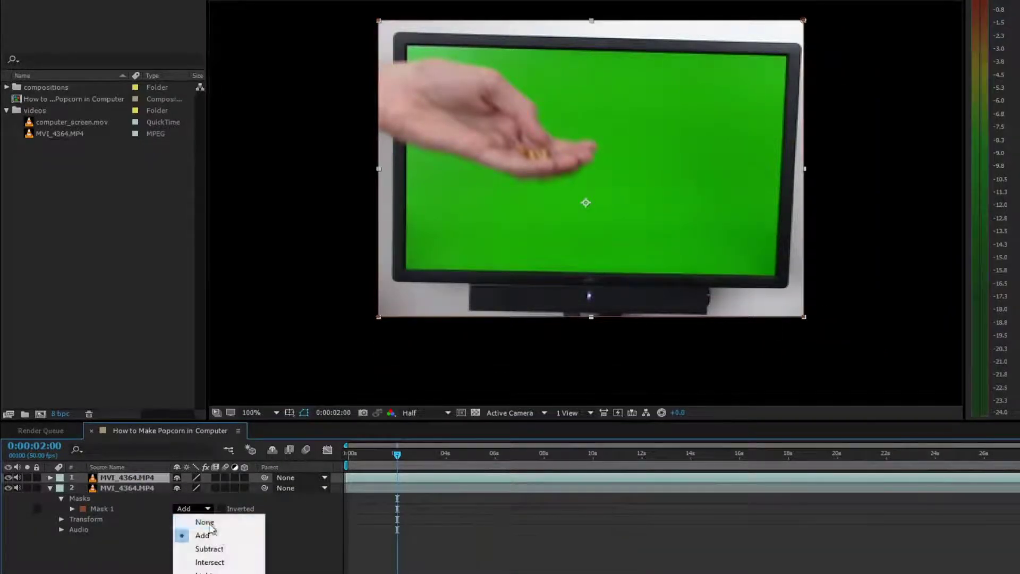
pyautogui.click(210, 547)
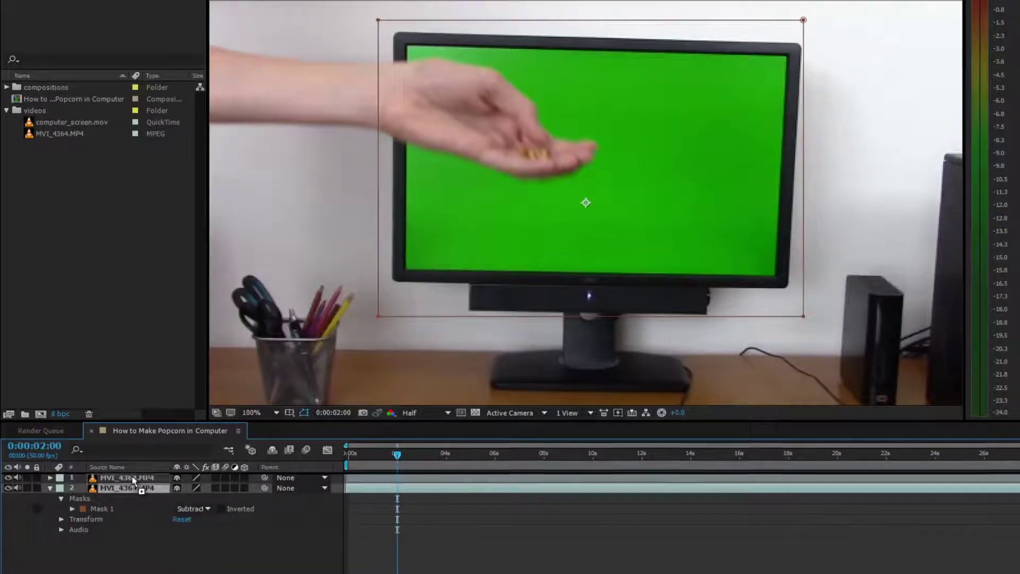
pyautogui.moveTo(132, 476); pyautogui.dragTo(127, 530)
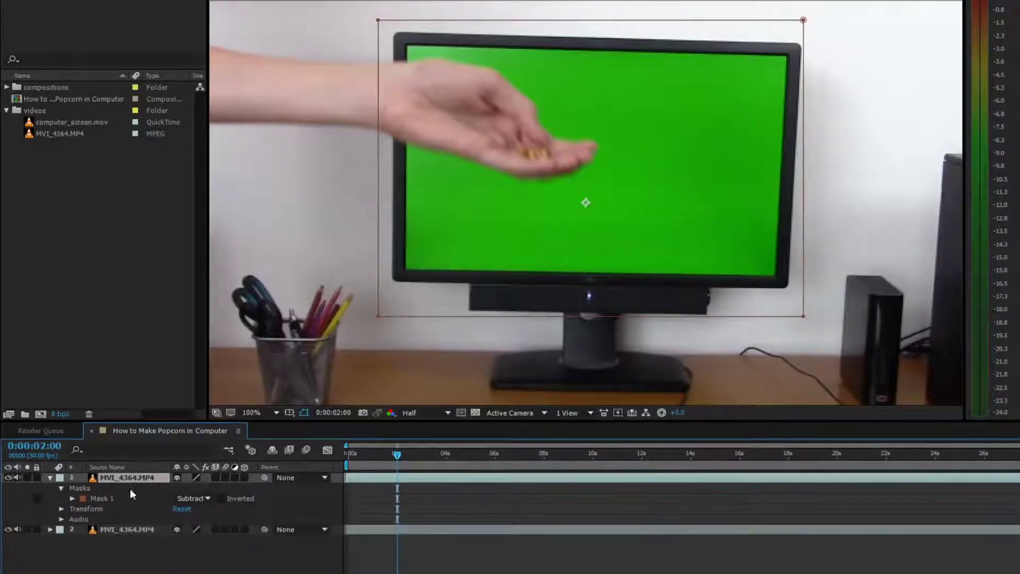
pyautogui.click(50, 478)
pyautogui.press(',')
pyautogui.moveTo(66, 124); pyautogui.dragTo(106, 505)
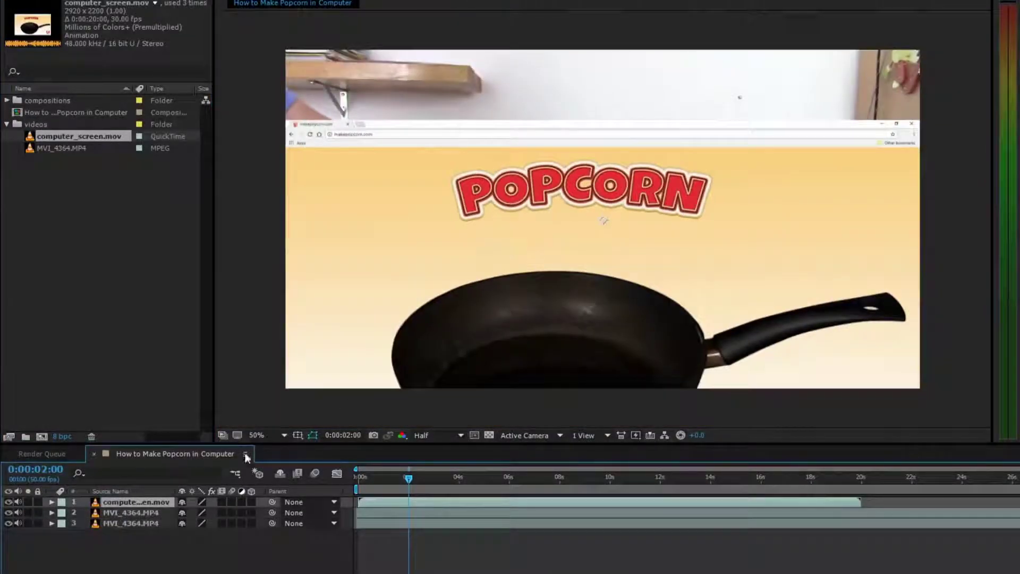
# - Scale computer_screen.mov to 31% and position it over the desk monitor
pyautogui.press('s')
pyautogui.moveTo(198, 513); pyautogui.dragTo(176, 513)
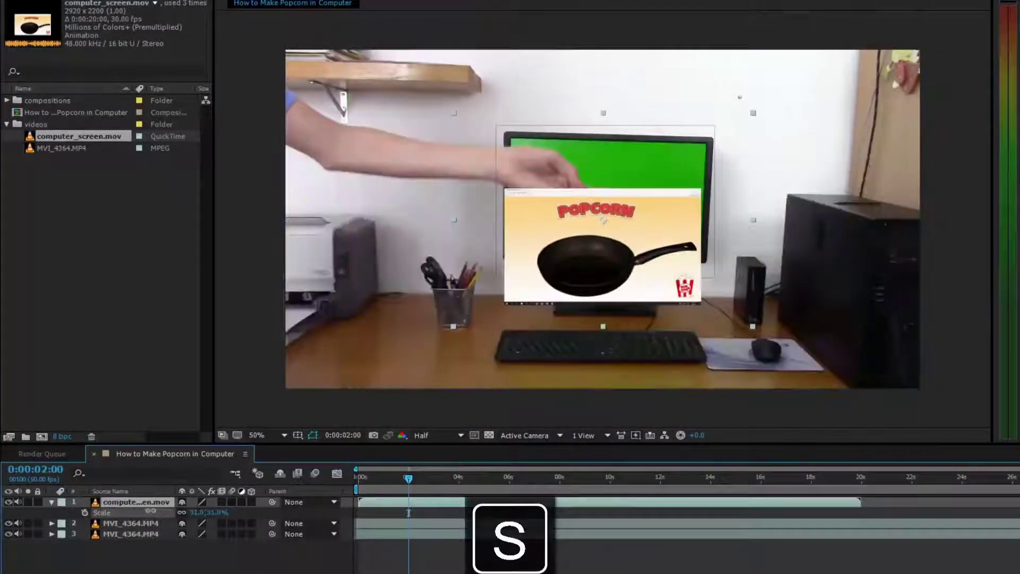
pyautogui.scroll(2, 610, 238)
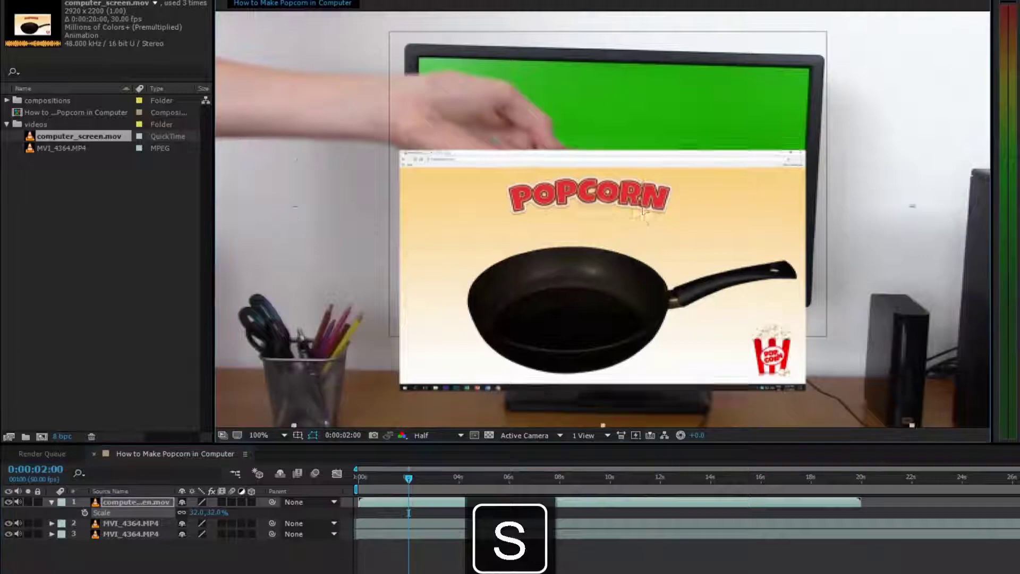
pyautogui.moveTo(613, 239); pyautogui.dragTo(615, 140)
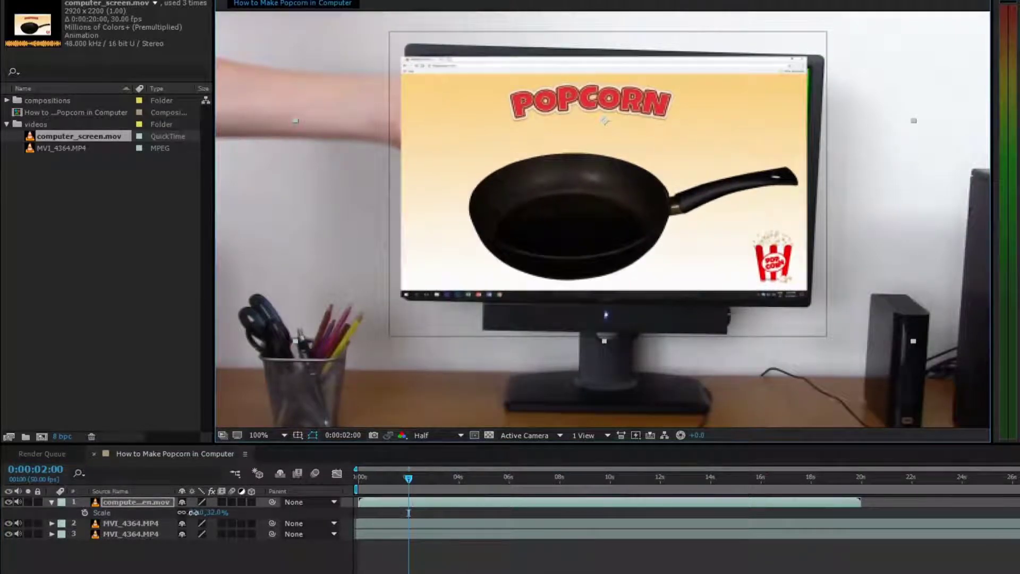
pyautogui.moveTo(193, 513); pyautogui.dragTo(187, 512)
pyautogui.moveTo(716, 198); pyautogui.dragTo(718, 184)
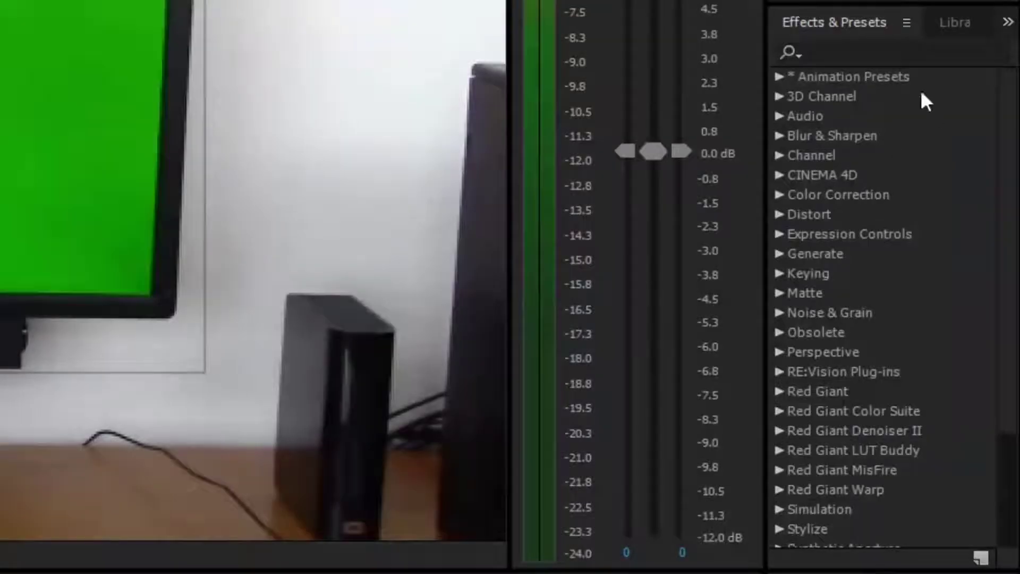
# - Apply Keylight (1.2) to layer 3 and raise Clip Black to 28 via the Screen Matte view
pyautogui.click(850, 48)
pyautogui.write('key')
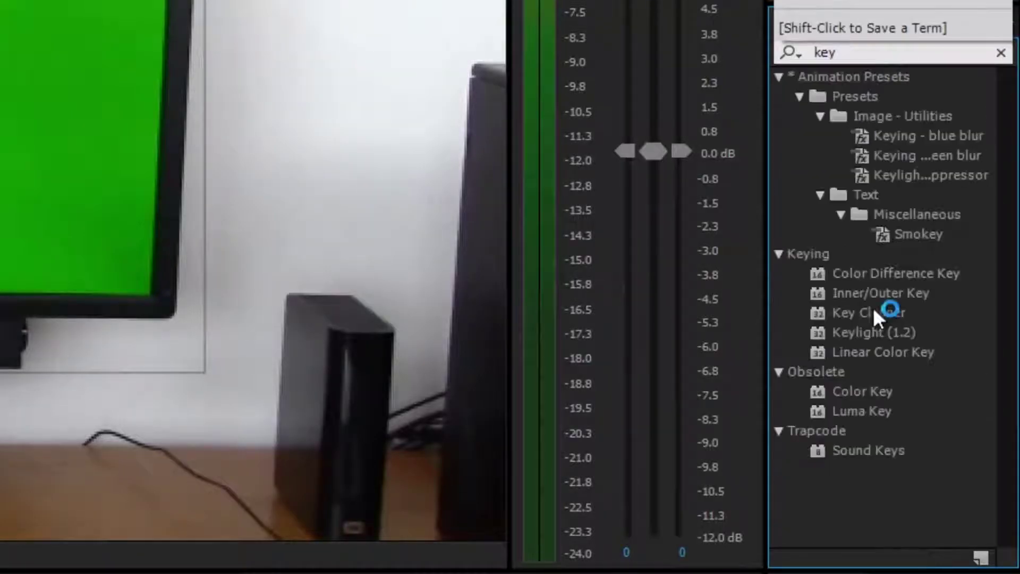
pyautogui.moveTo(874, 333); pyautogui.dragTo(146, 543)
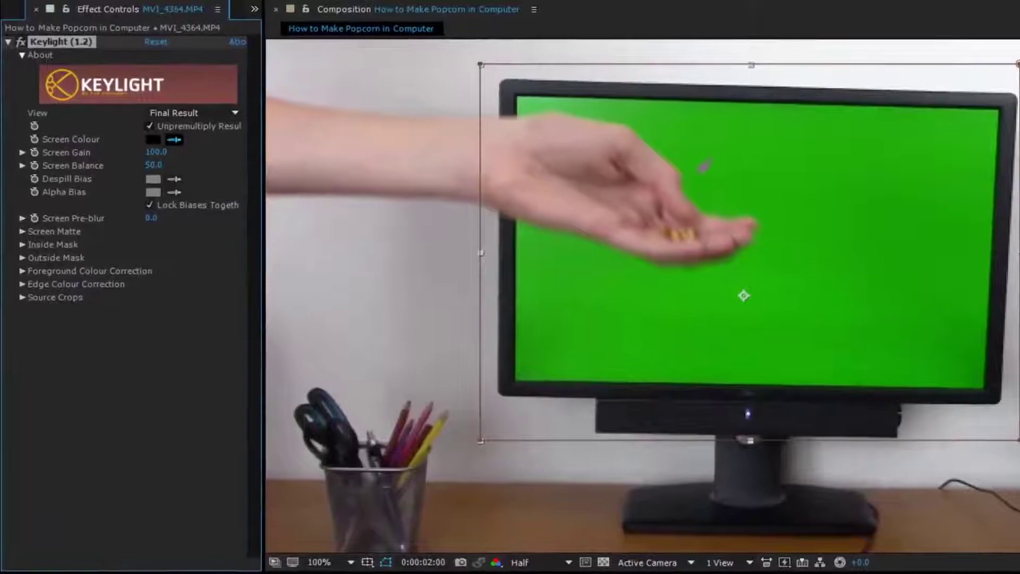
pyautogui.click(229, 112)
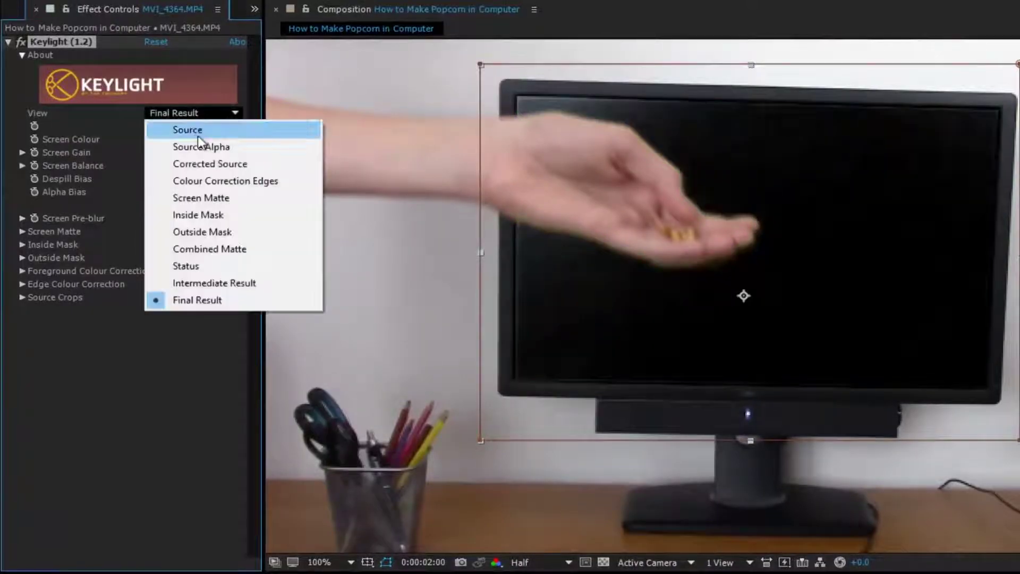
pyautogui.click(205, 197)
pyautogui.click(64, 232)
pyautogui.moveTo(151, 242); pyautogui.dragTo(177, 247)
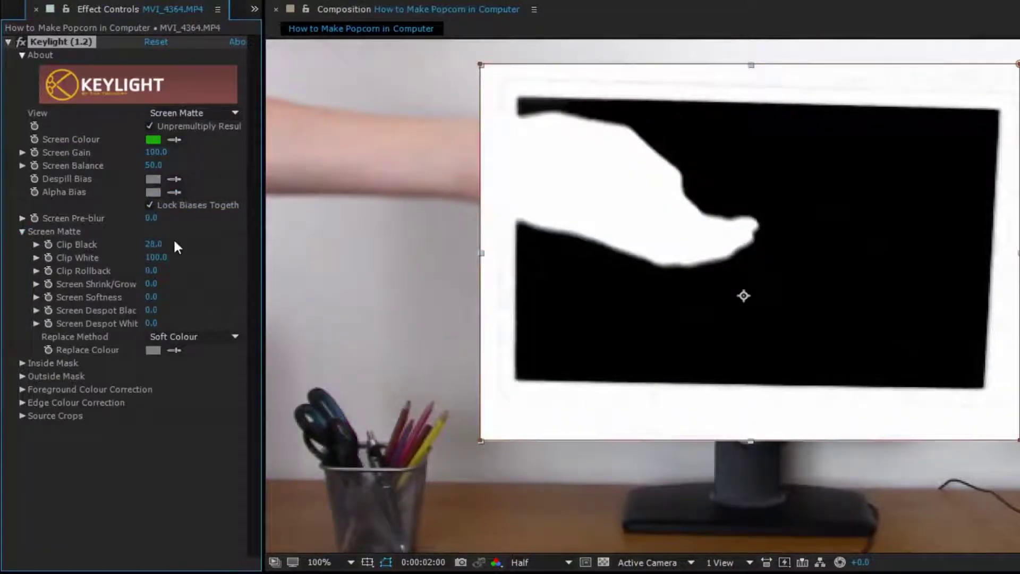
pyautogui.click(202, 113)
pyautogui.click(216, 299)
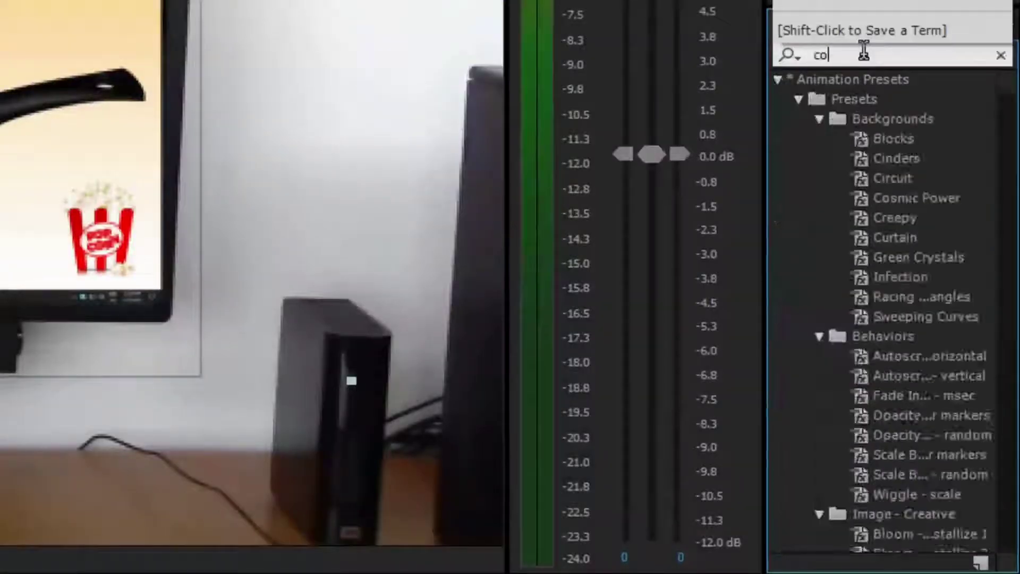
pyautogui.write('rne')
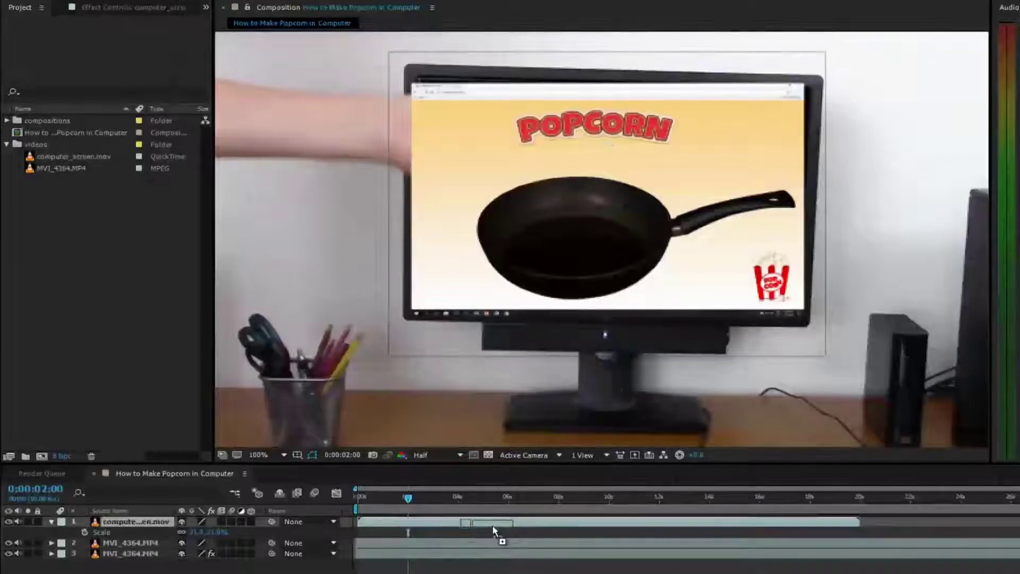
# - Corner-pin computer_screen.mov's four corners to the monitor, previewing at Full resolution
pyautogui.moveTo(865, 180); pyautogui.dragTo(478, 522)
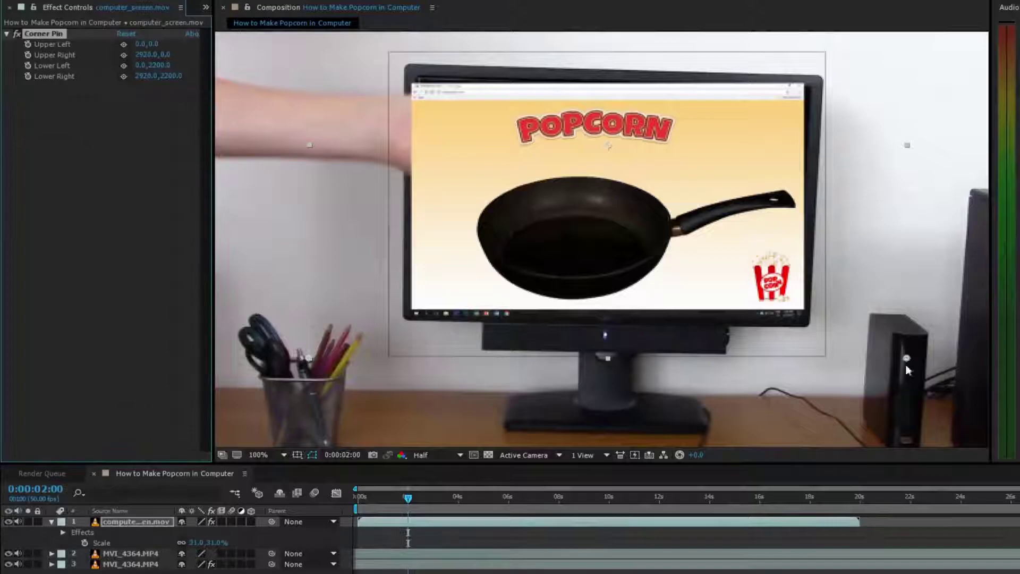
pyautogui.moveTo(896, 346); pyautogui.dragTo(900, 359)
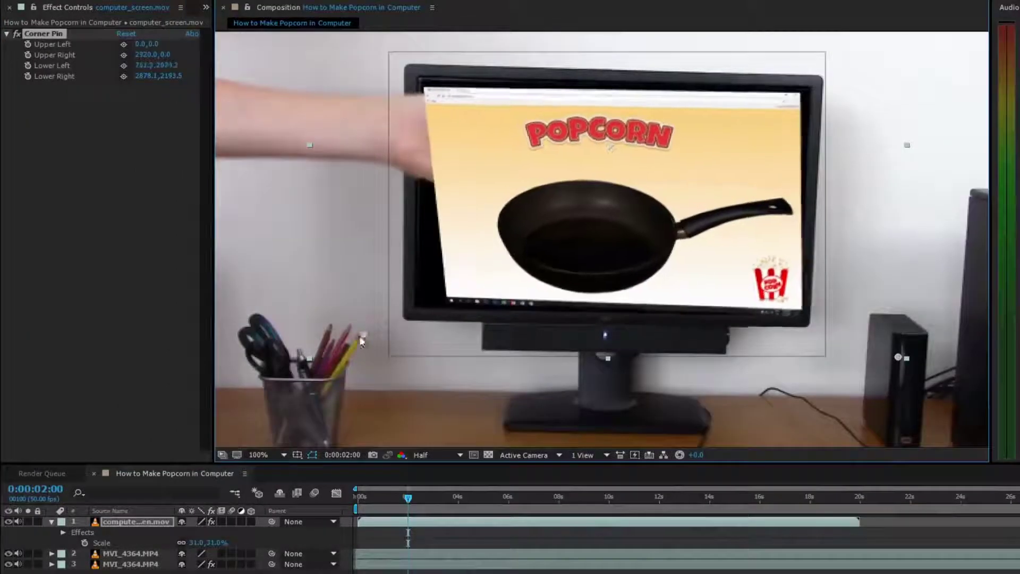
pyautogui.moveTo(309, 318); pyautogui.dragTo(322, 344)
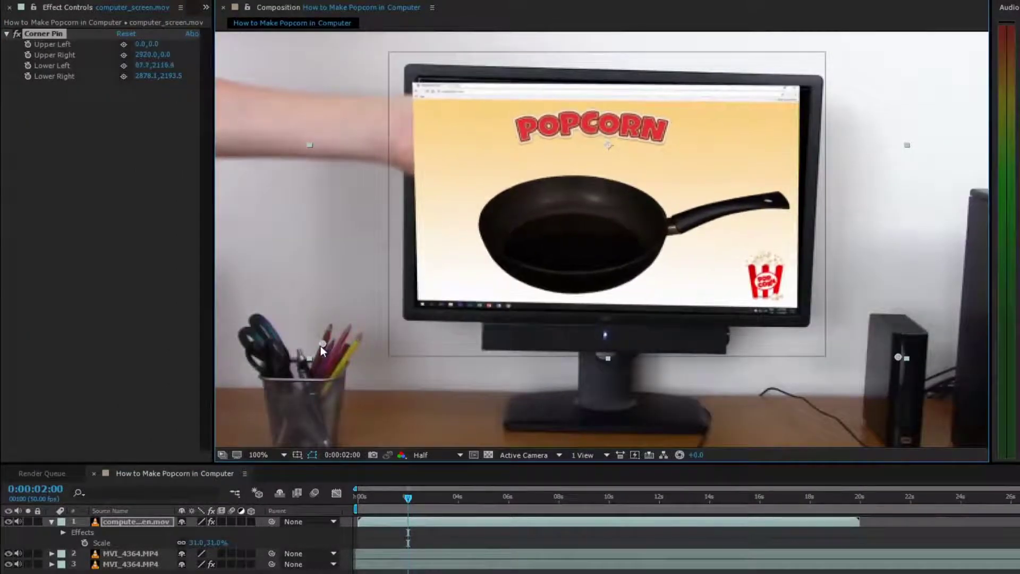
pyautogui.click(436, 455)
pyautogui.click(438, 488)
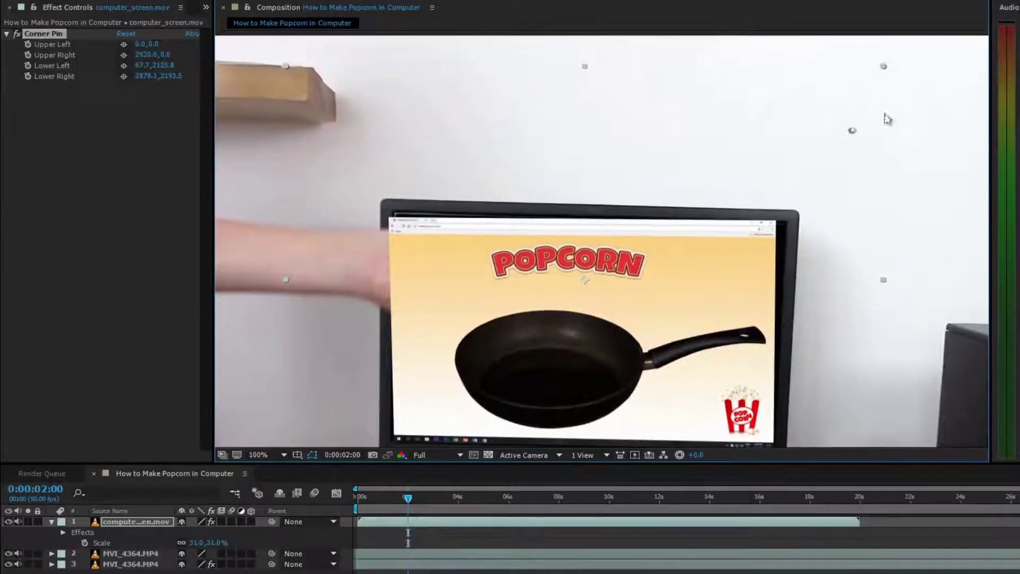
pyautogui.moveTo(884, 67); pyautogui.dragTo(906, 69)
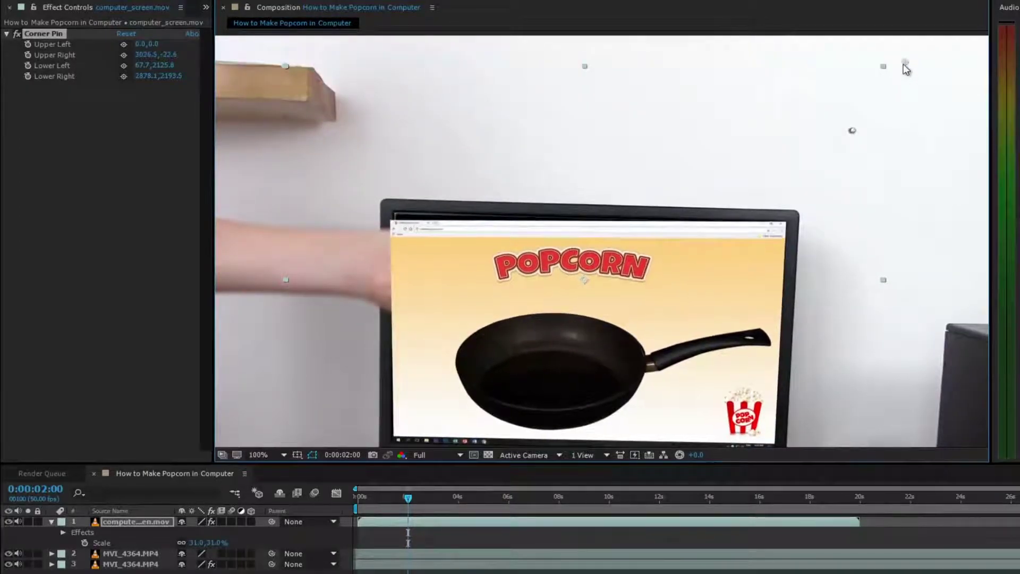
pyautogui.moveTo(286, 68); pyautogui.dragTo(289, 56)
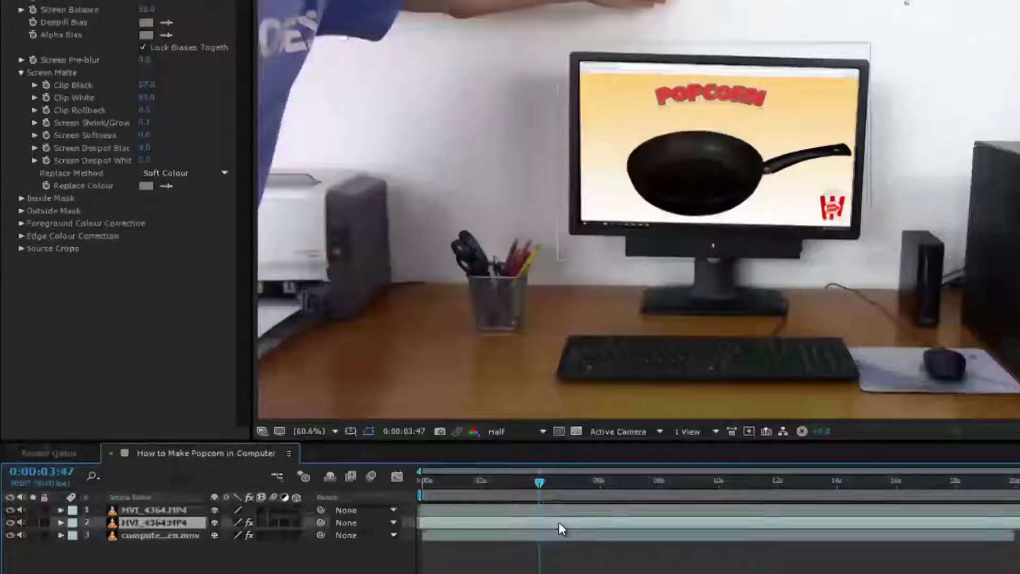
# - Slide the screen footage layer earlier in time and scrub around 0:00:03:22 to check the composite
pyautogui.moveTo(540, 482); pyautogui.dragTo(522, 484)
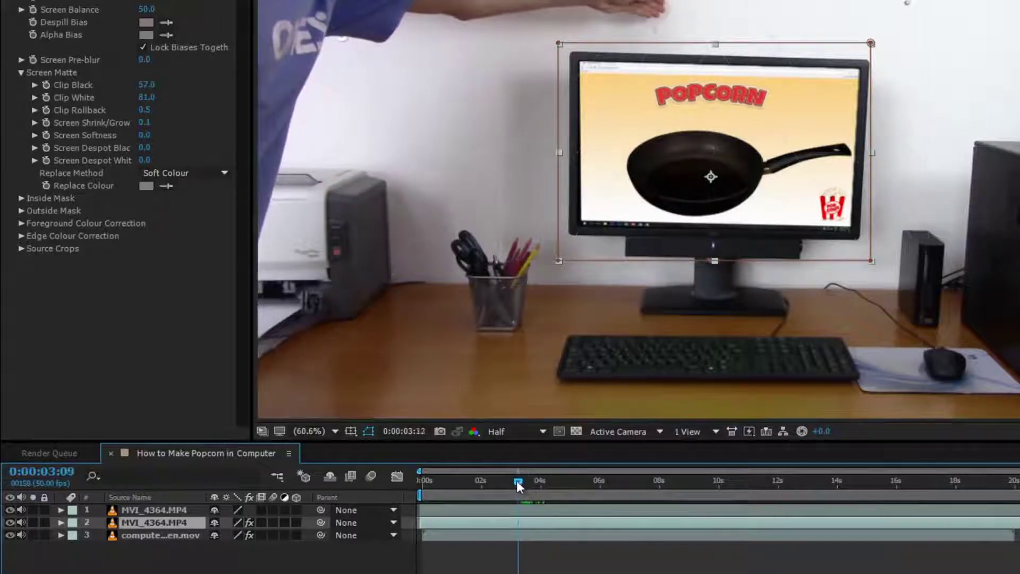
pyautogui.moveTo(521, 484); pyautogui.dragTo(521, 479)
pyautogui.moveTo(684, 533); pyautogui.dragTo(633, 528)
pyautogui.moveTo(517, 483); pyautogui.dragTo(535, 493)
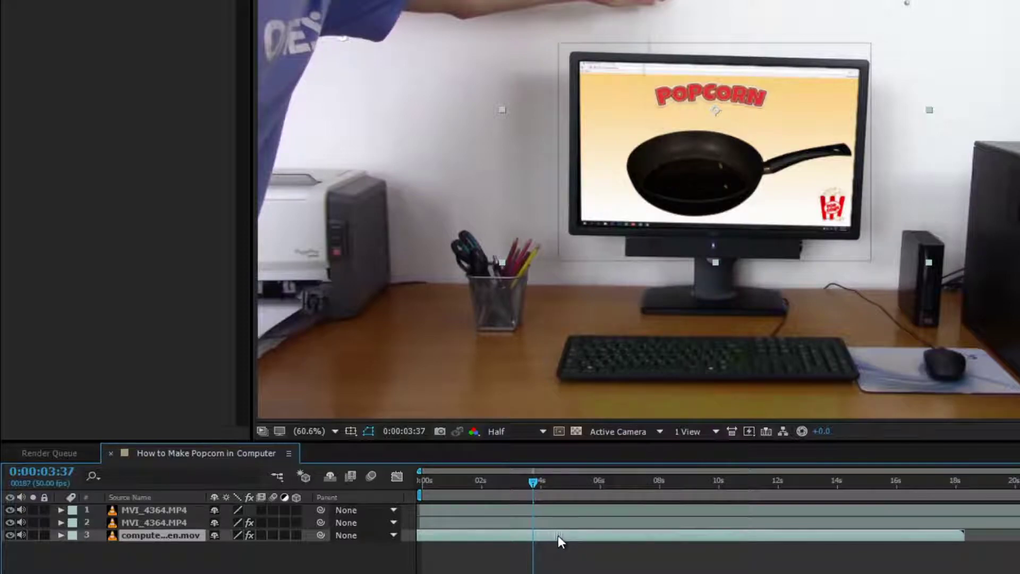
pyautogui.click(520, 482)
pyautogui.moveTo(519, 482); pyautogui.dragTo(617, 485)
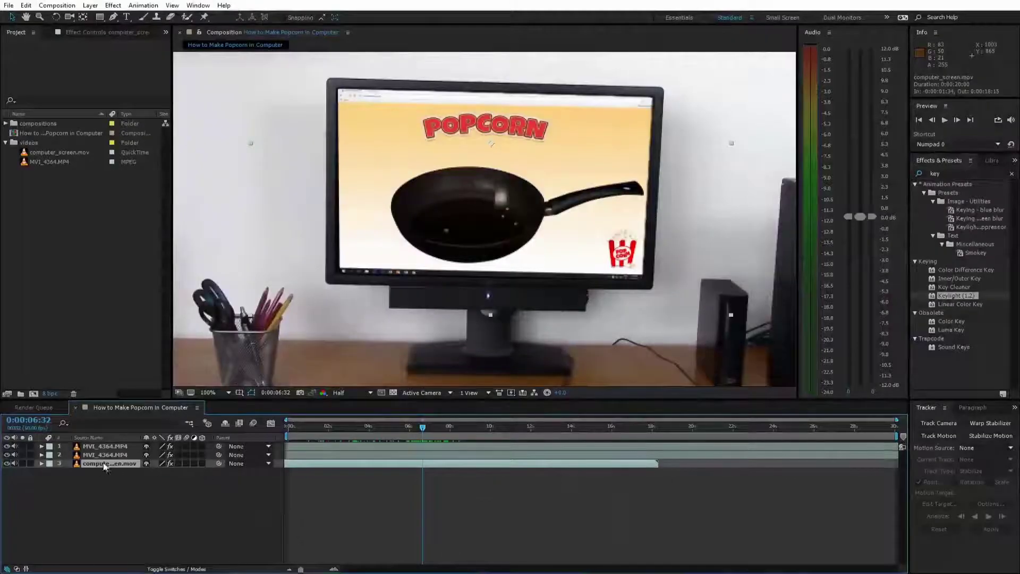
# - Duplicate computer_screen.mov and draw a rectangular Pen mask over the wall above the monitor
pyautogui.hotkey('ctrl', 'd')
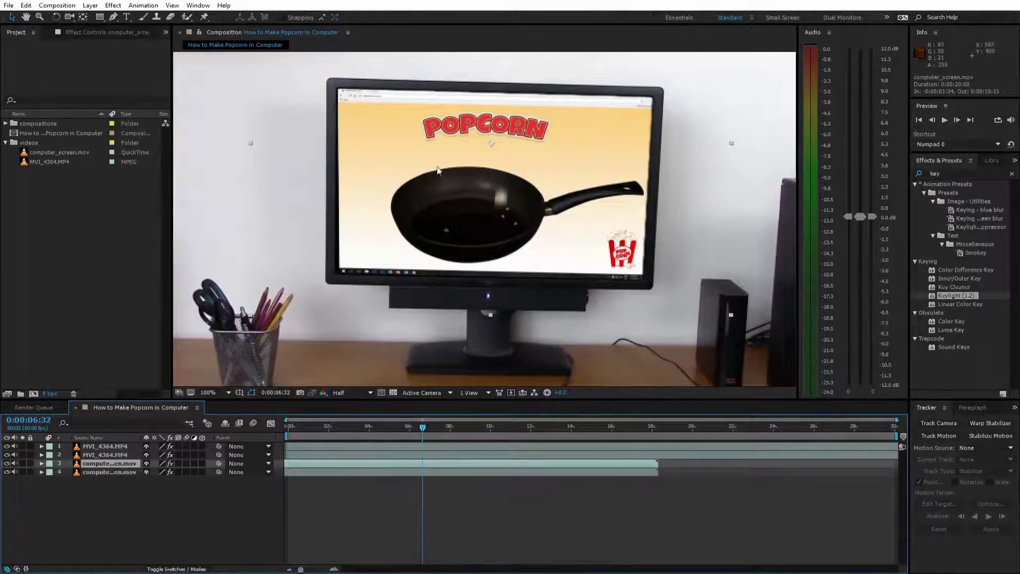
pyautogui.moveTo(495, 111); pyautogui.dragTo(522, 268)
pyautogui.scroll(2, 471, 229)
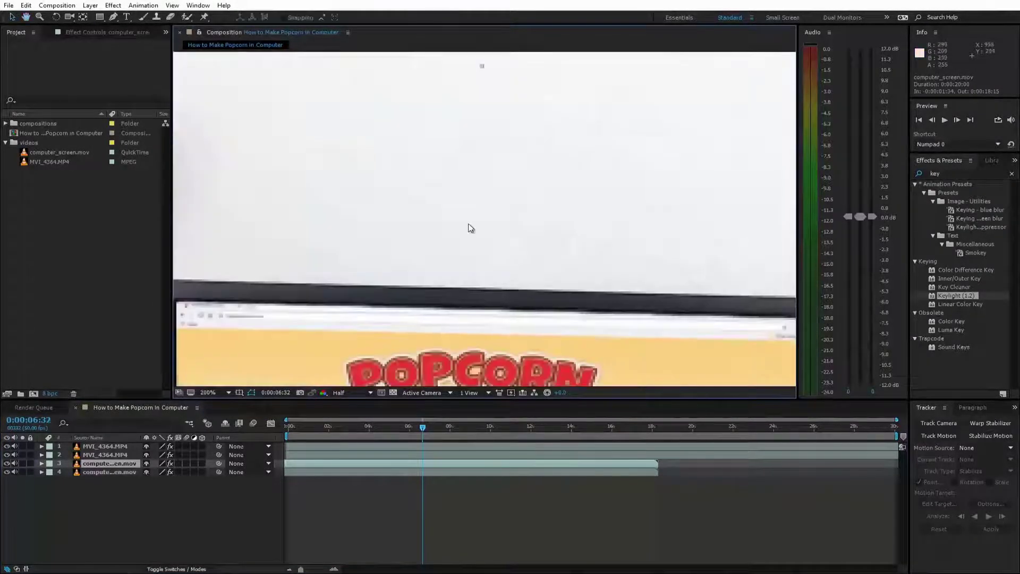
pyautogui.scroll(-2, 464, 227)
pyautogui.click(113, 17)
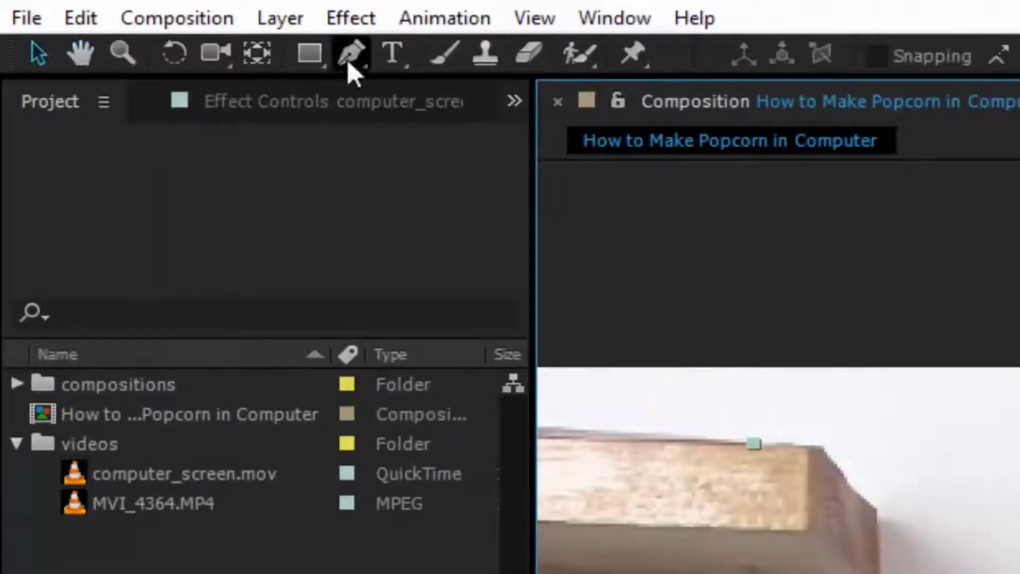
pyautogui.click(301, 82)
pyautogui.click(314, 246)
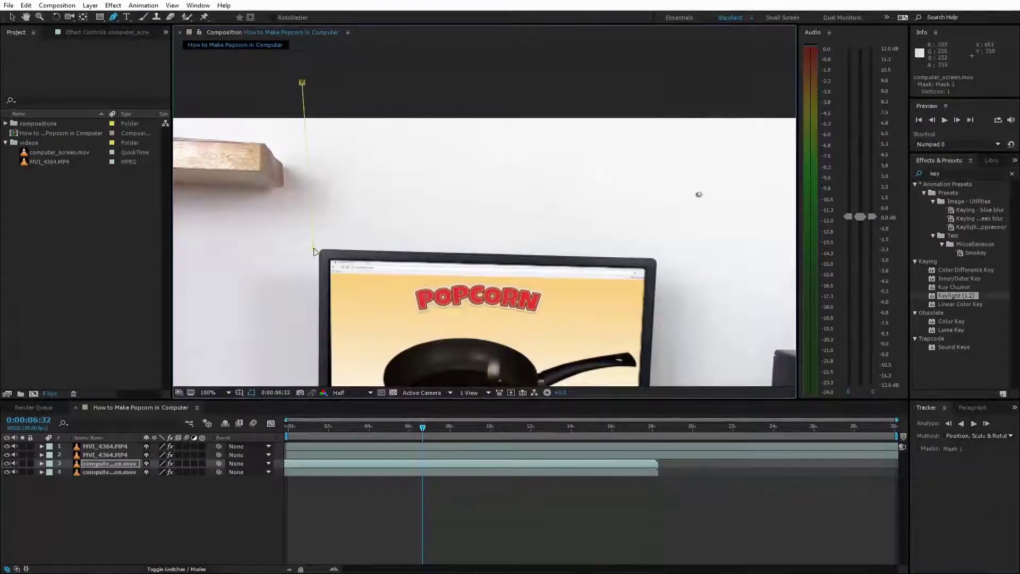
pyautogui.scroll(2, 520, 240)
# - Set the preview to Full resolution and reframe the view back at 100% magnification
pyautogui.click(351, 392)
pyautogui.click(351, 403)
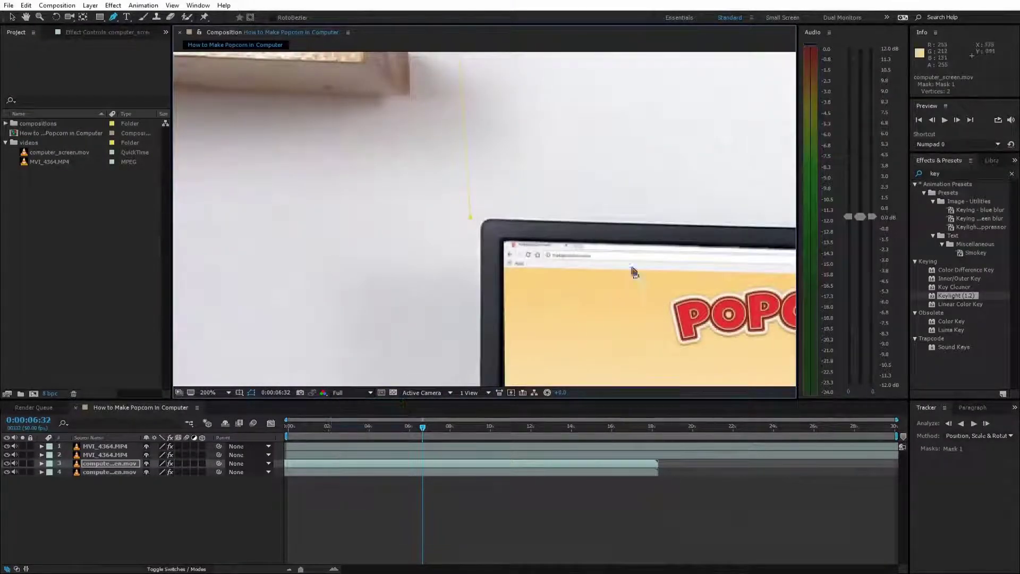
pyautogui.moveTo(638, 269); pyautogui.dragTo(148, 236)
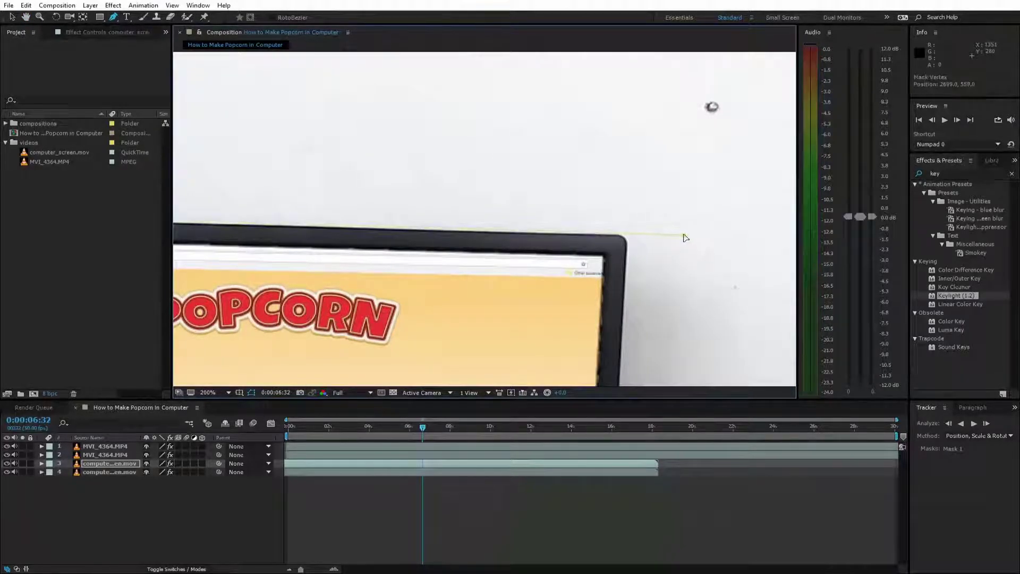
pyautogui.press(',')
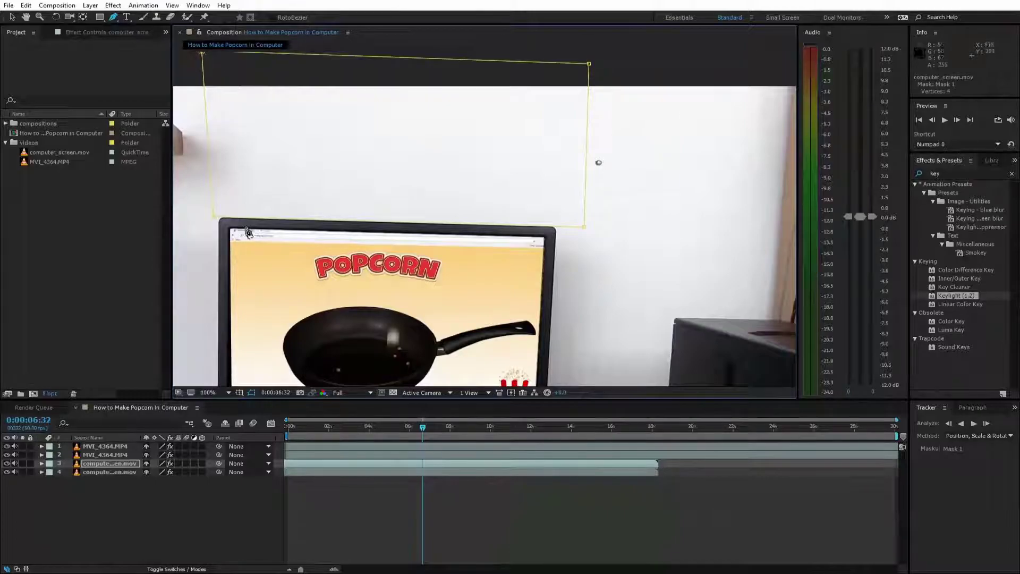
pyautogui.scroll(1, 297, 218)
pyautogui.scroll(1, 335, 211)
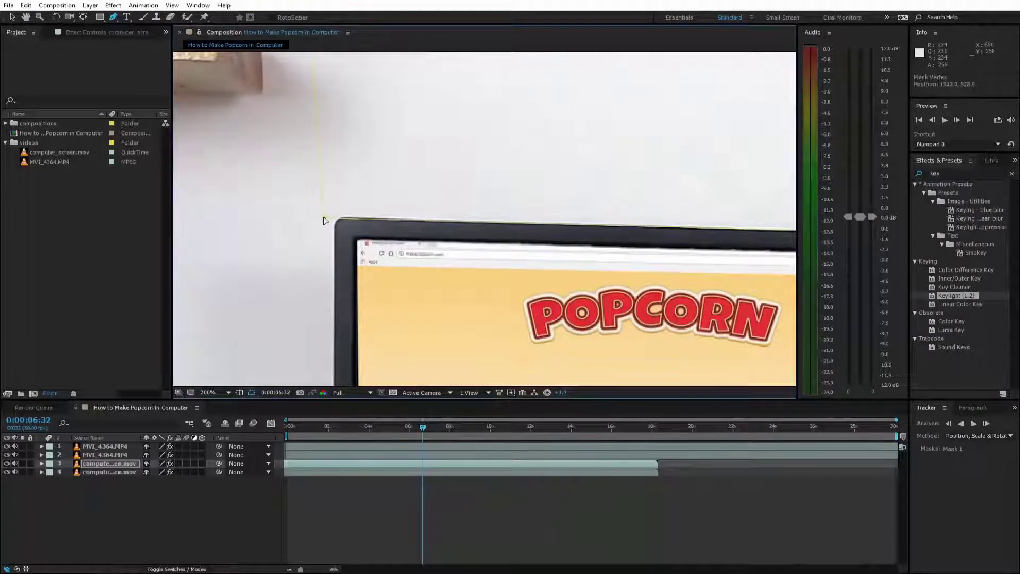
pyautogui.click(222, 314)
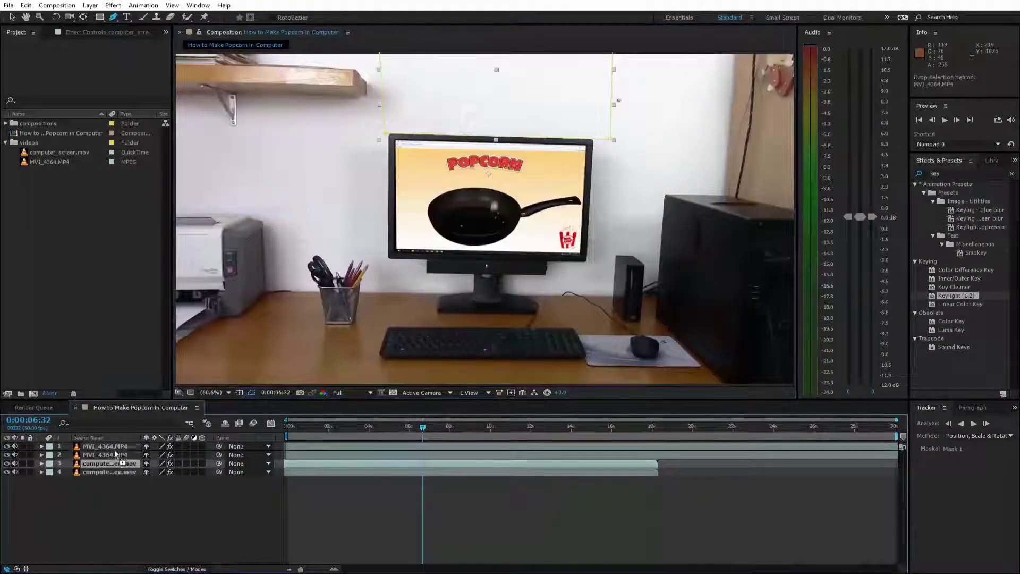
# - Move the masked screen layer to the top of the stack and scrub to check its frames
pyautogui.moveTo(109, 464); pyautogui.dragTo(109, 445)
pyautogui.moveTo(481, 189); pyautogui.dragTo(435, 360)
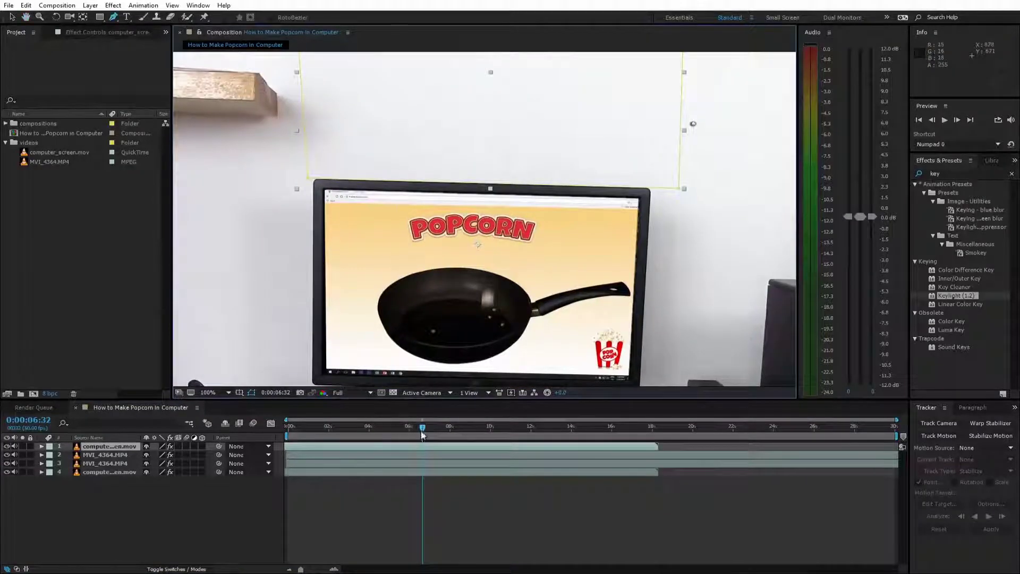
pyautogui.moveTo(423, 434); pyautogui.dragTo(426, 433)
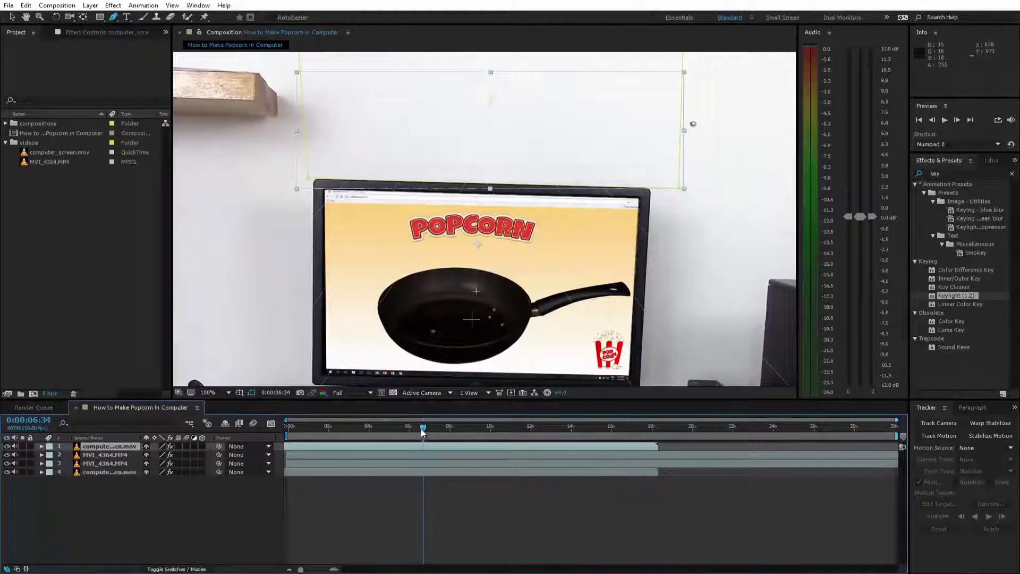
pyautogui.moveTo(423, 433); pyautogui.dragTo(423, 429)
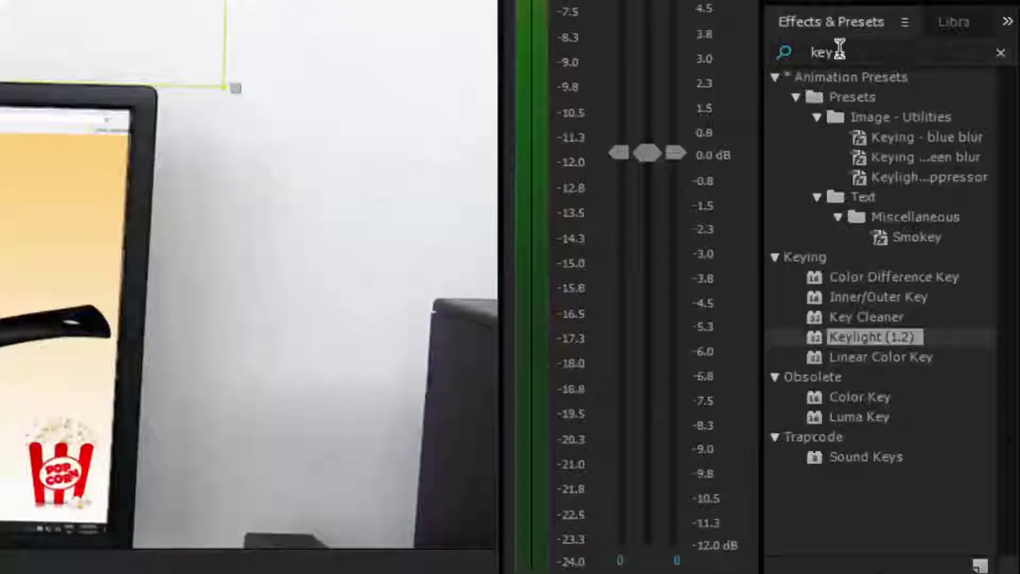
# - Apply Curves to the top computer_screen.mov layer, bending the curve down and setting Channel to Alpha
pyautogui.doubleClick(942, 173)
pyautogui.write('c')
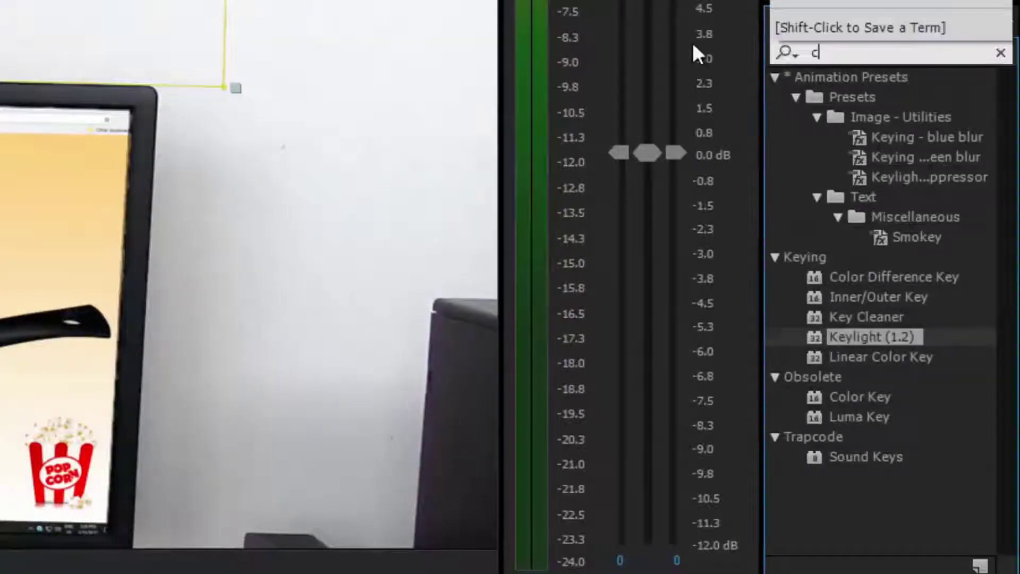
pyautogui.write('urves')
pyautogui.click(847, 175)
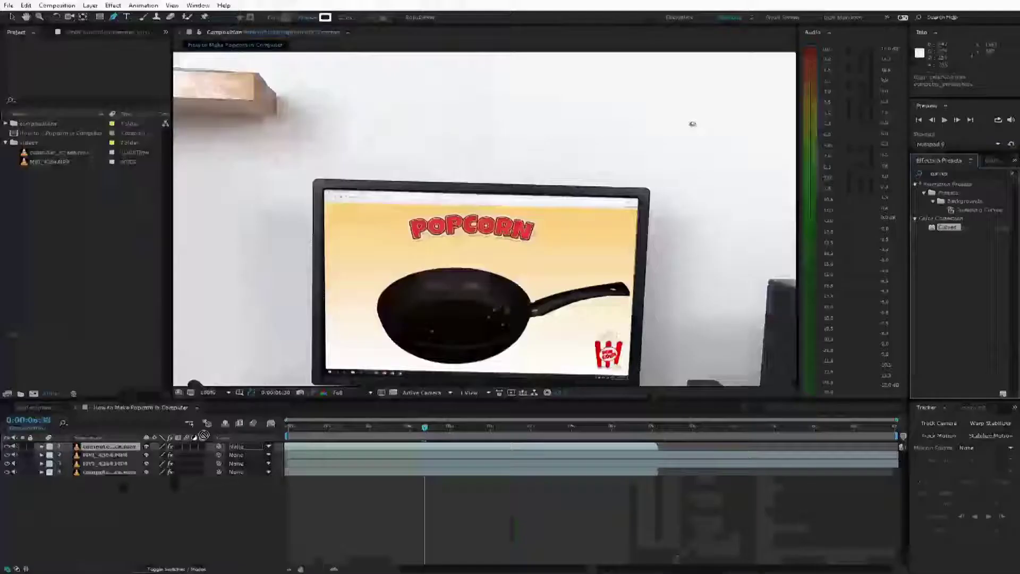
pyautogui.moveTo(203, 436); pyautogui.dragTo(109, 447)
pyautogui.moveTo(82, 202); pyautogui.dragTo(116, 216)
pyautogui.click(119, 105)
pyautogui.click(118, 160)
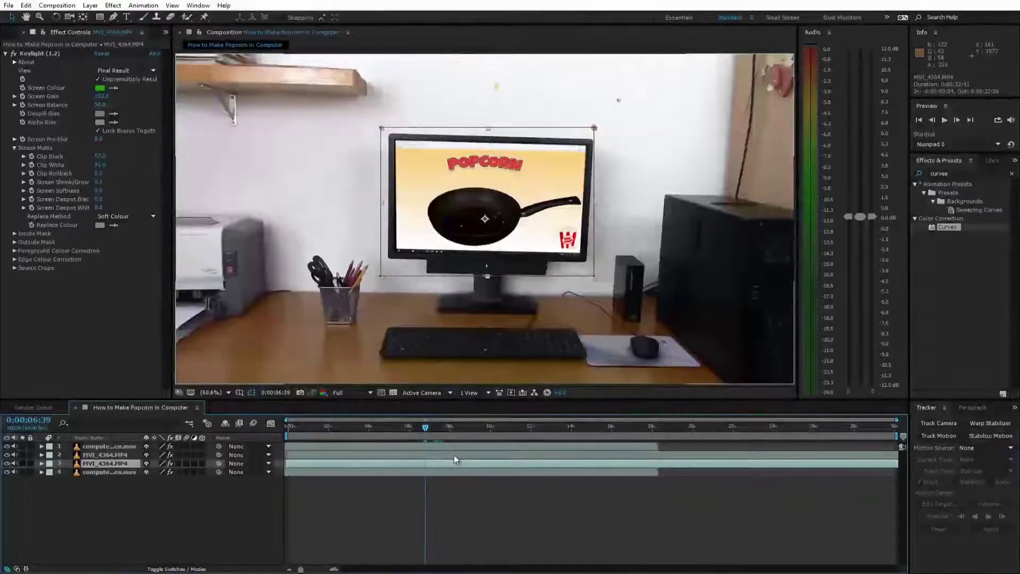
pyautogui.click(454, 454)
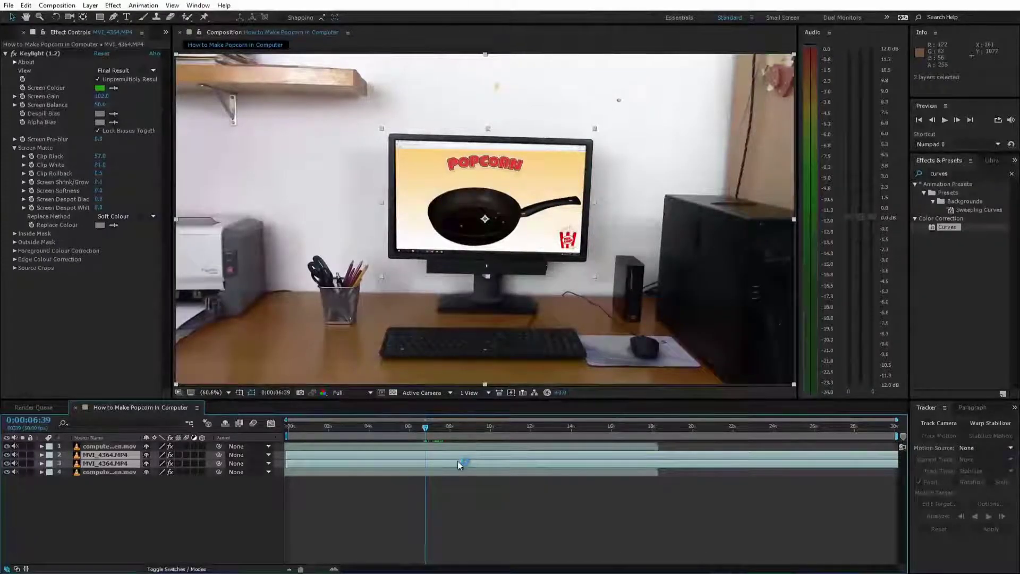
# - Split the MVI_4364 layers, move the split layer up one, and slide the pieces earlier
pyautogui.hotkey('ctrl', 'shift', 'd')
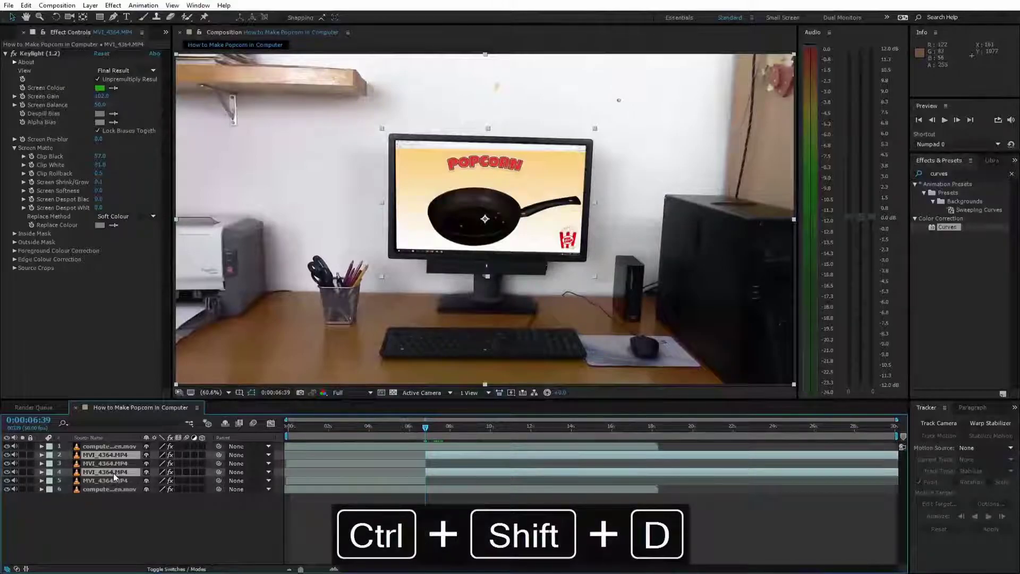
pyautogui.moveTo(114, 473); pyautogui.dragTo(113, 461)
pyautogui.moveTo(536, 453); pyautogui.dragTo(393, 454)
pyautogui.click(406, 428)
pyautogui.press('space')
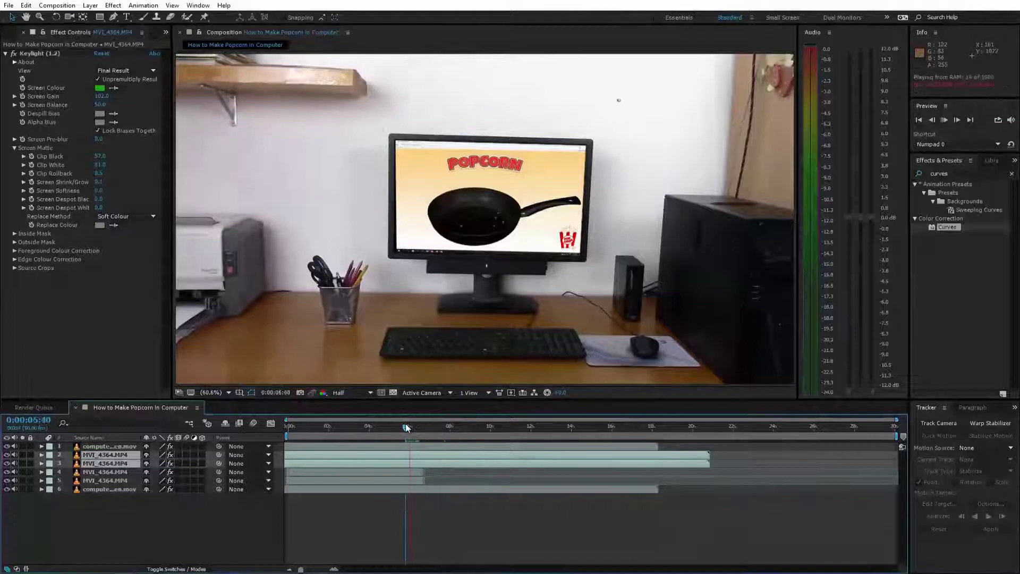
pyautogui.click(394, 427)
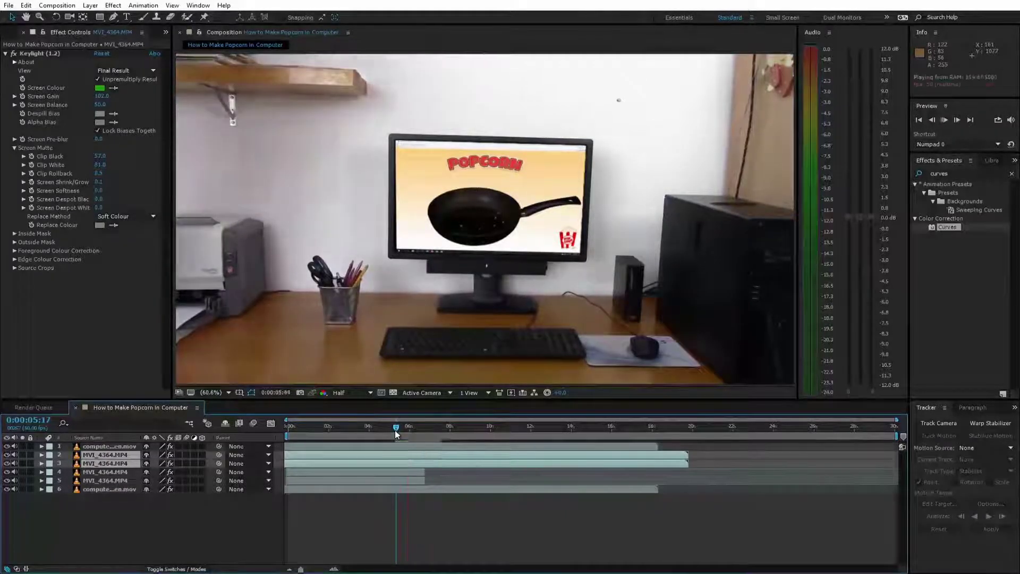
# - Show Opacity for both split layers and preview from 0:05:14
pyautogui.click(414, 447)
pyautogui.click(423, 454)
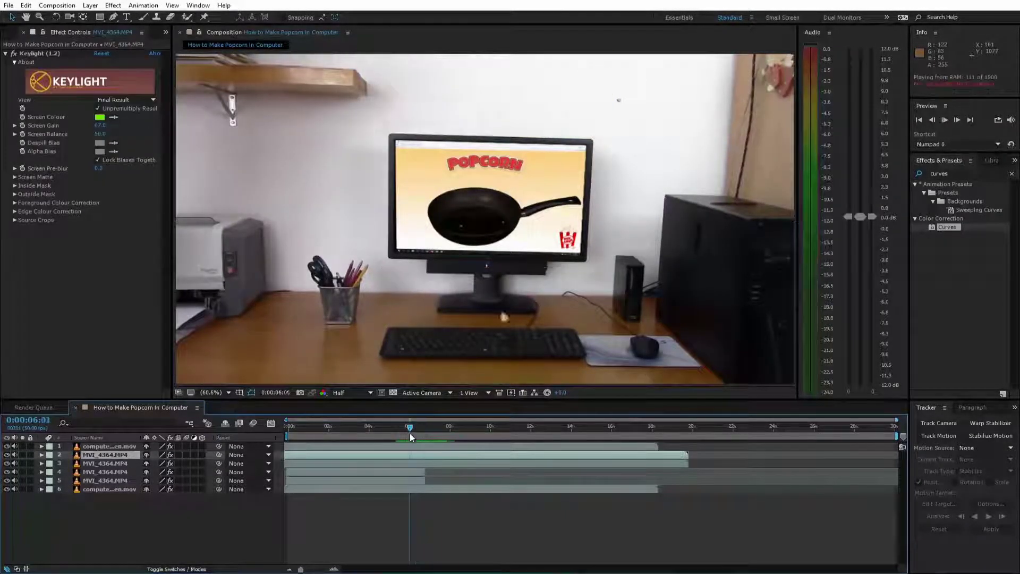
pyautogui.keyDown('ctrl'); pyautogui.click(407, 464); pyautogui.keyUp('ctrl')
pyautogui.press('t')
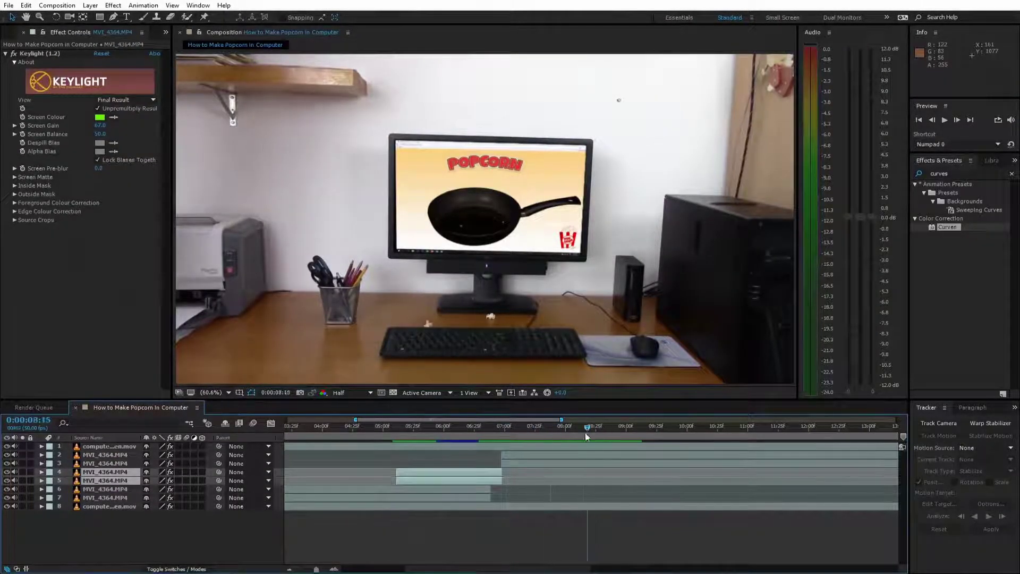
pyautogui.moveTo(502, 430); pyautogui.dragTo(385, 431)
pyautogui.press('space')
pyautogui.press('space')
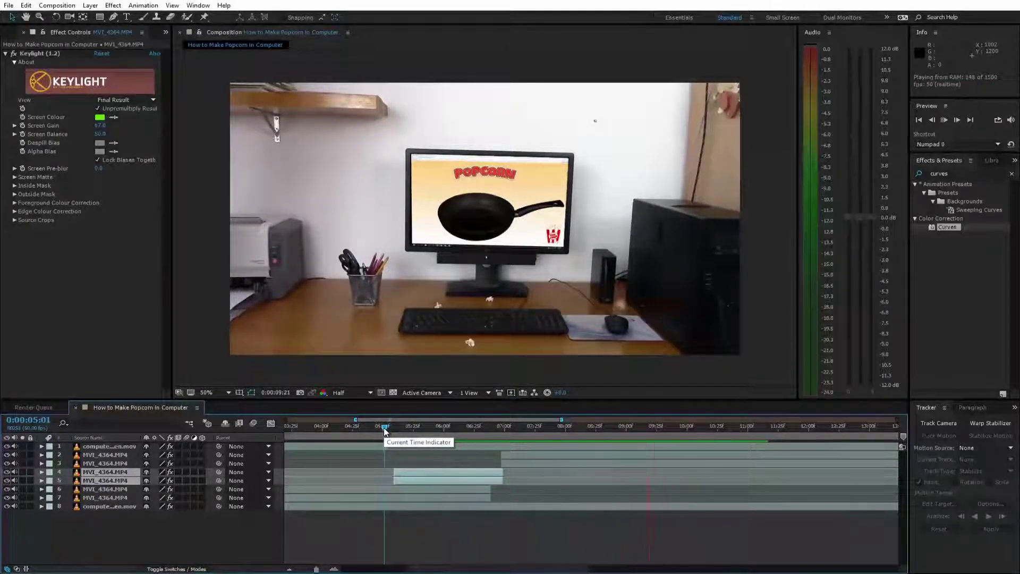
# - Precompose the selected desk footage layers into a new 'Popcorn' composition and open it
pyautogui.moveTo(384, 431); pyautogui.dragTo(394, 428)
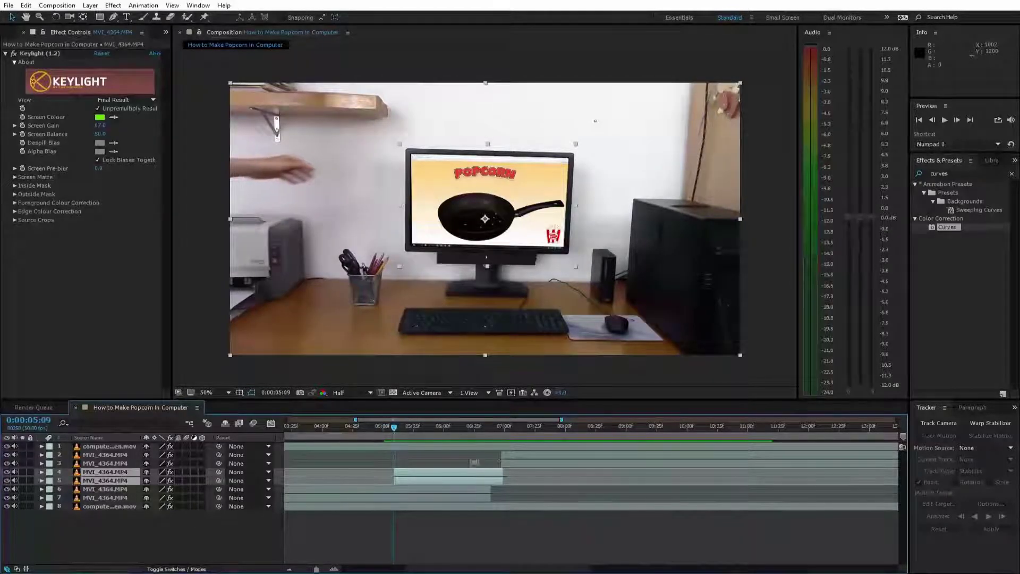
pyautogui.rightClick(515, 453)
pyautogui.click(590, 386)
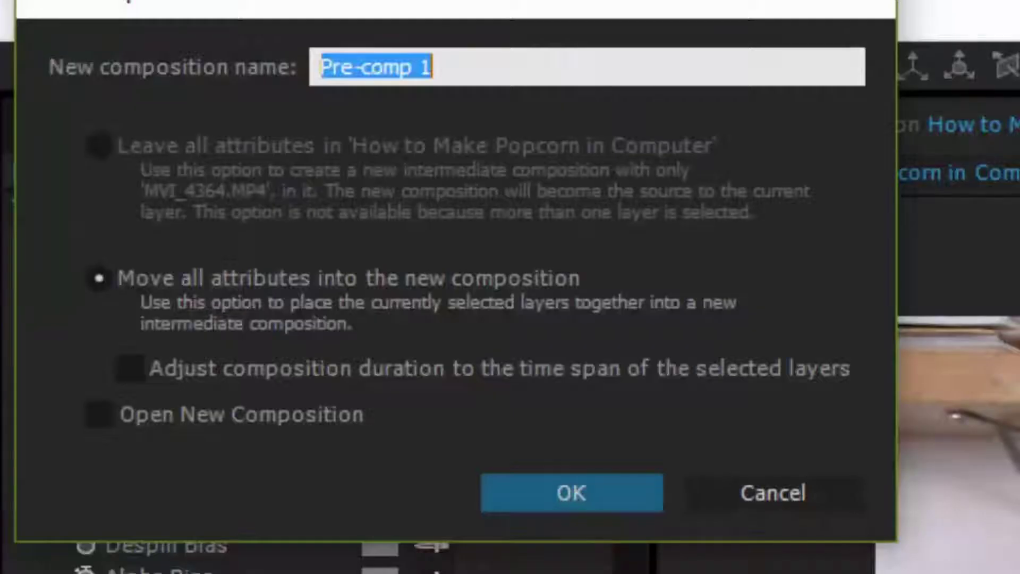
pyautogui.write('Popcorn')
pyautogui.press('Return')
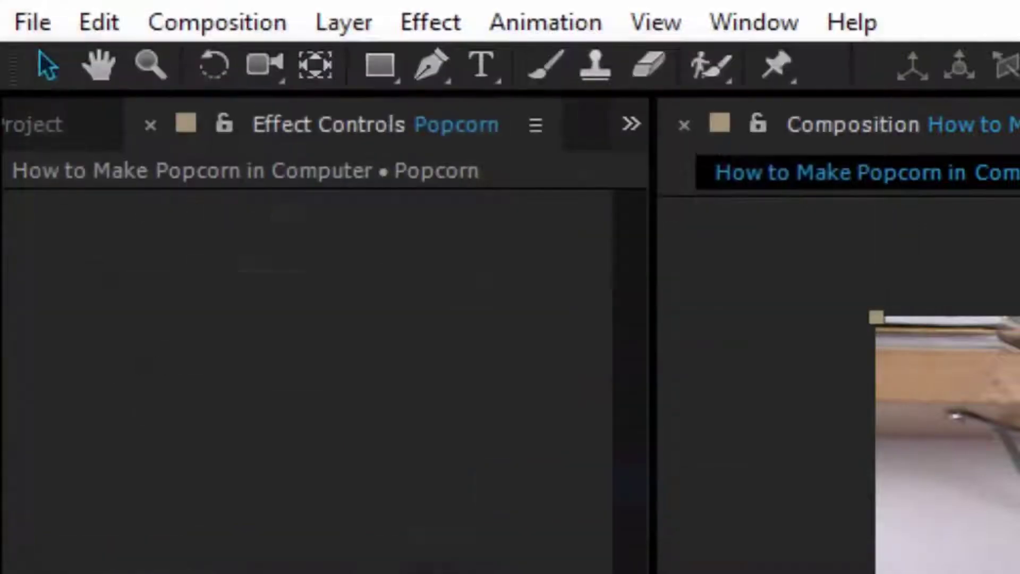
pyautogui.doubleClick(461, 455)
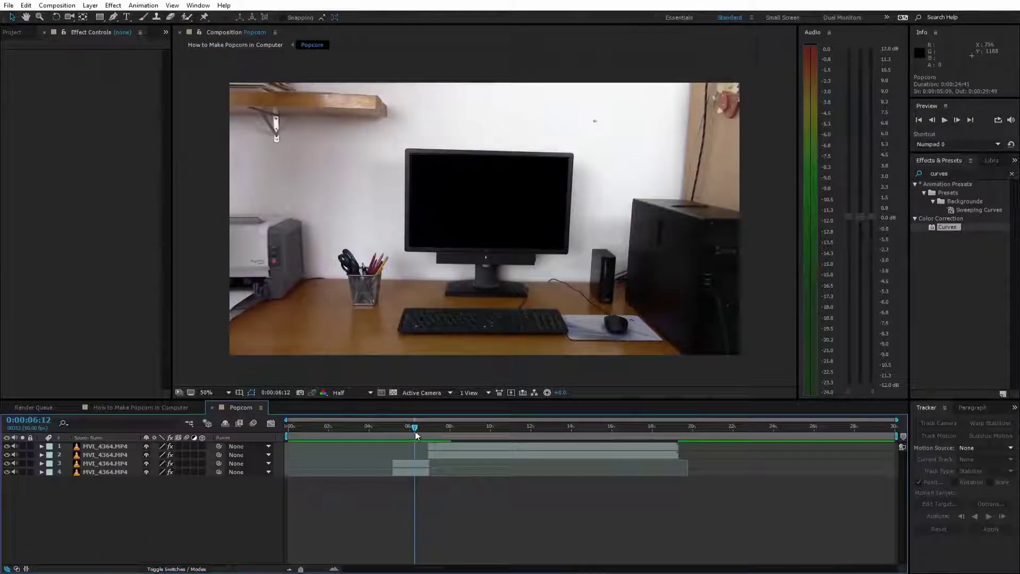
pyautogui.moveTo(416, 429); pyautogui.dragTo(415, 430)
# - Compare layer 4's Keylight on and off, checking the Screen Matte view before returning to Final Result
pyautogui.click(412, 472)
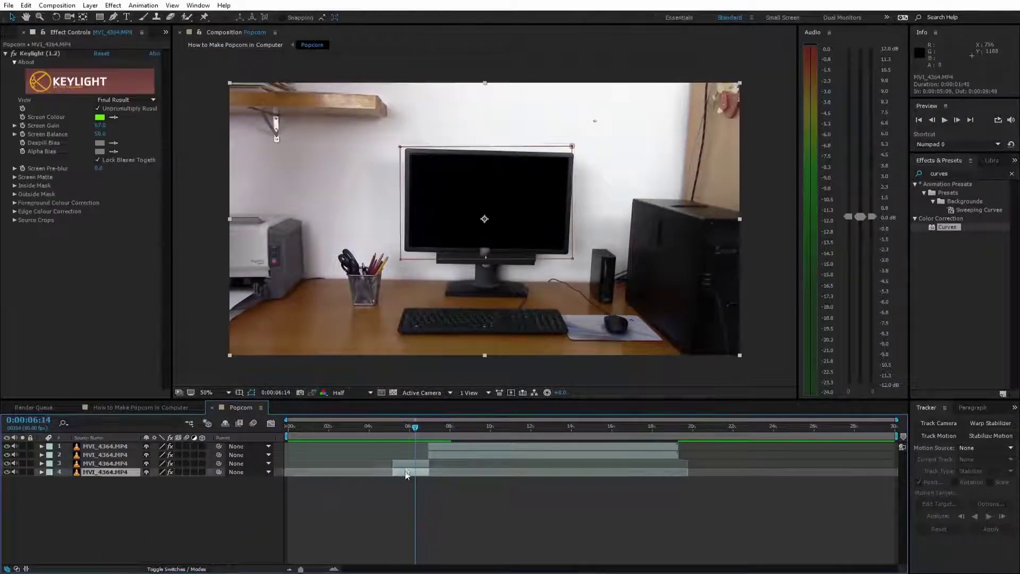
pyautogui.click(14, 54)
pyautogui.click(14, 53)
pyautogui.click(14, 54)
pyautogui.click(126, 70)
pyautogui.click(122, 126)
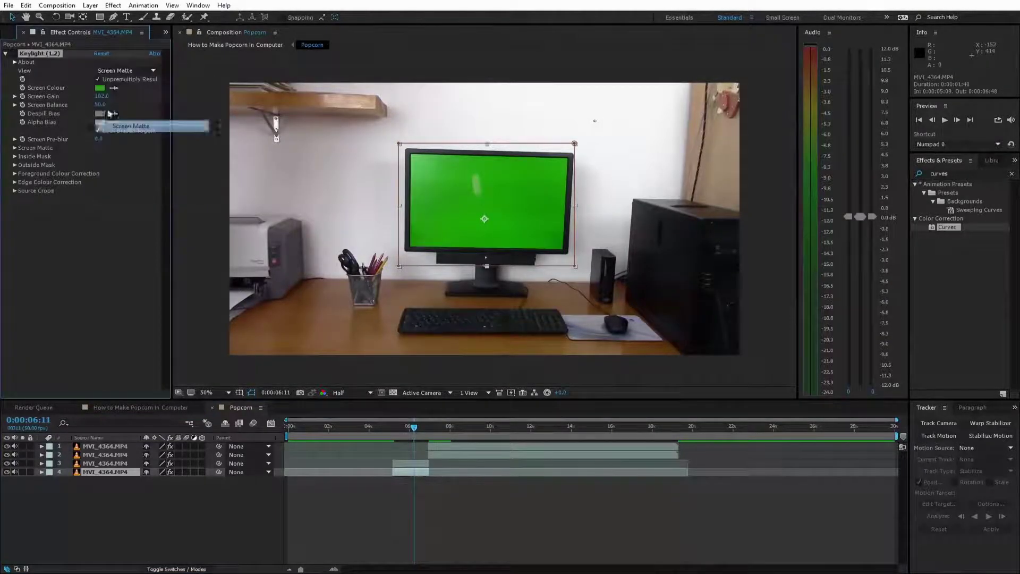
pyautogui.click(13, 53)
pyautogui.click(126, 70)
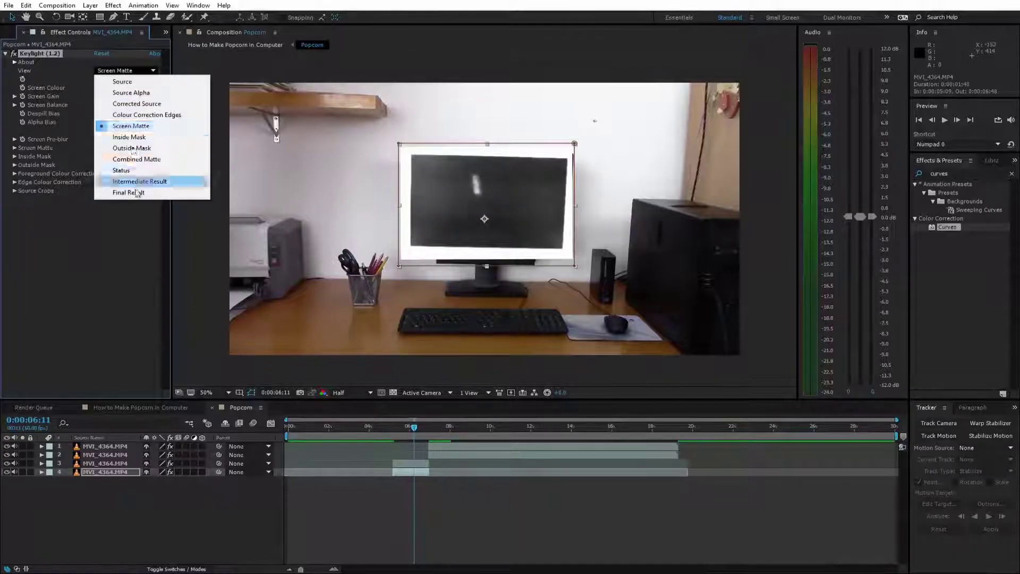
pyautogui.click(137, 192)
# - Reset Keylight, sample the monitor green as Screen Colour, then preview How to Make Popcorn in Computer
pyautogui.click(15, 148)
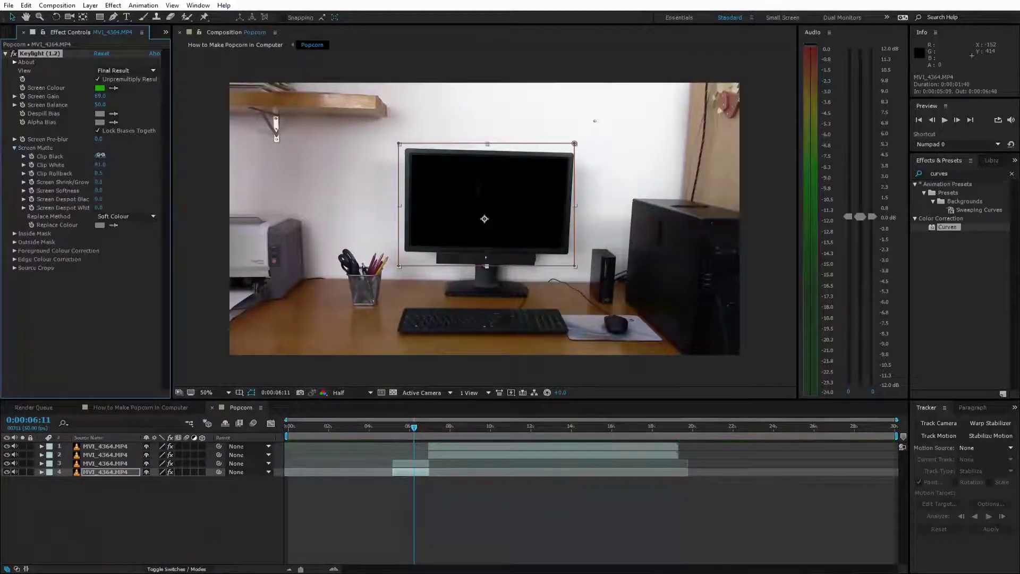
pyautogui.click(101, 54)
pyautogui.click(442, 204)
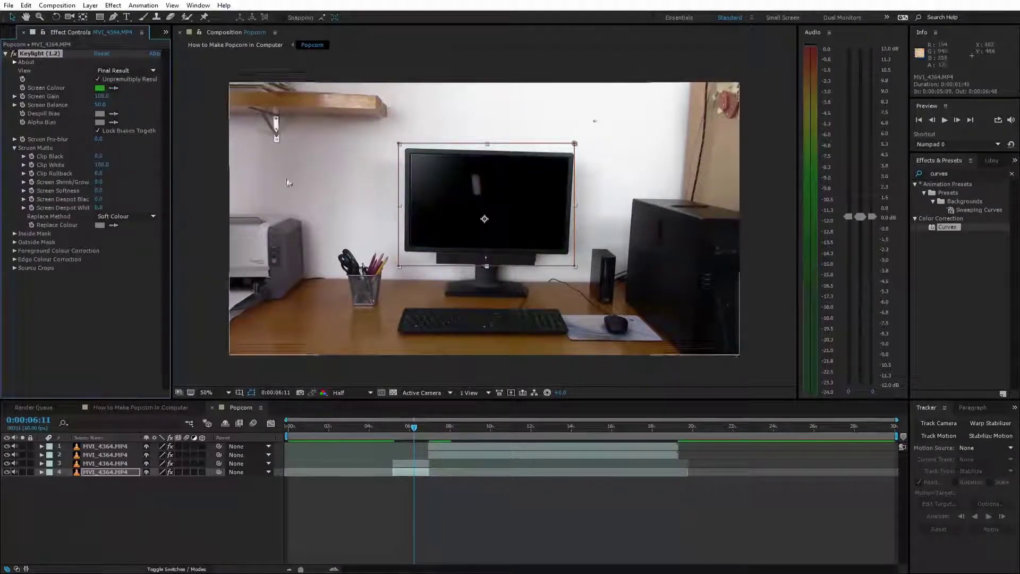
pyautogui.click(159, 407)
pyautogui.press('space')
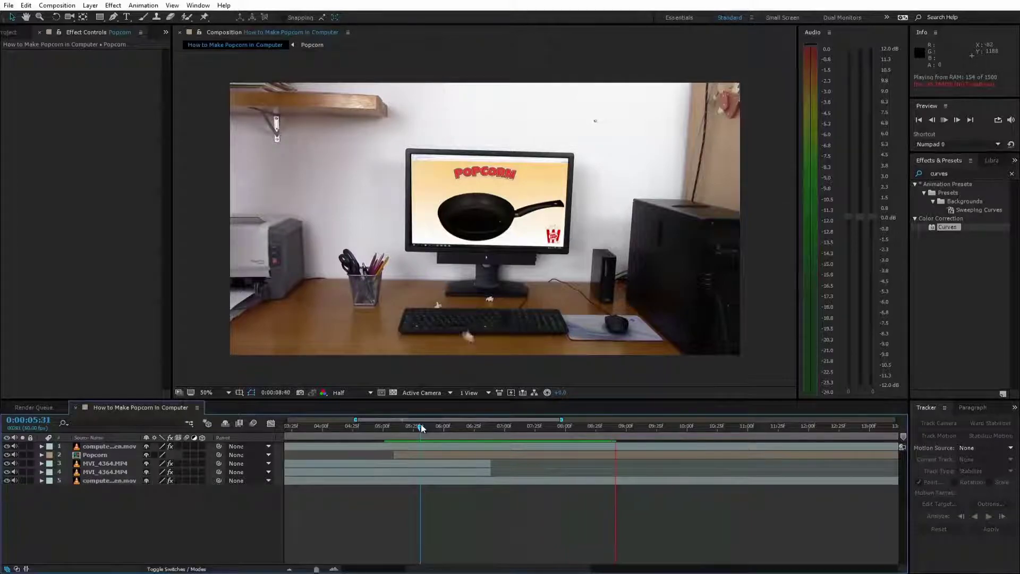
# - At 0:00:06:38, duplicate both desk footage layers and move a duplicate up beside layer 3
pyautogui.moveTo(421, 428); pyautogui.dragTo(492, 429)
pyautogui.click(481, 465)
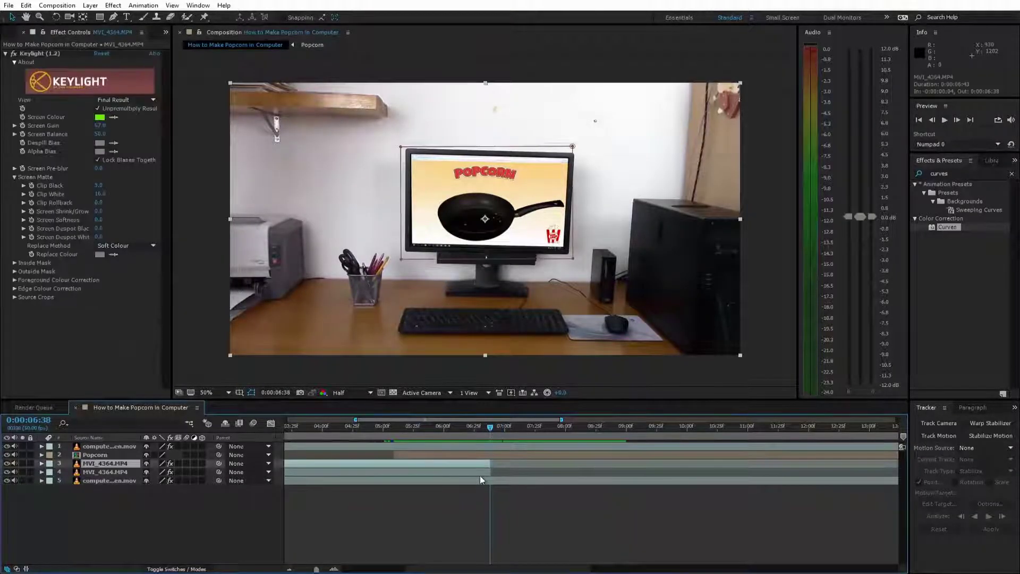
pyautogui.keyDown('shift'); pyautogui.click(480, 475); pyautogui.keyUp('shift')
pyautogui.hotkey('ctrl', 'd')
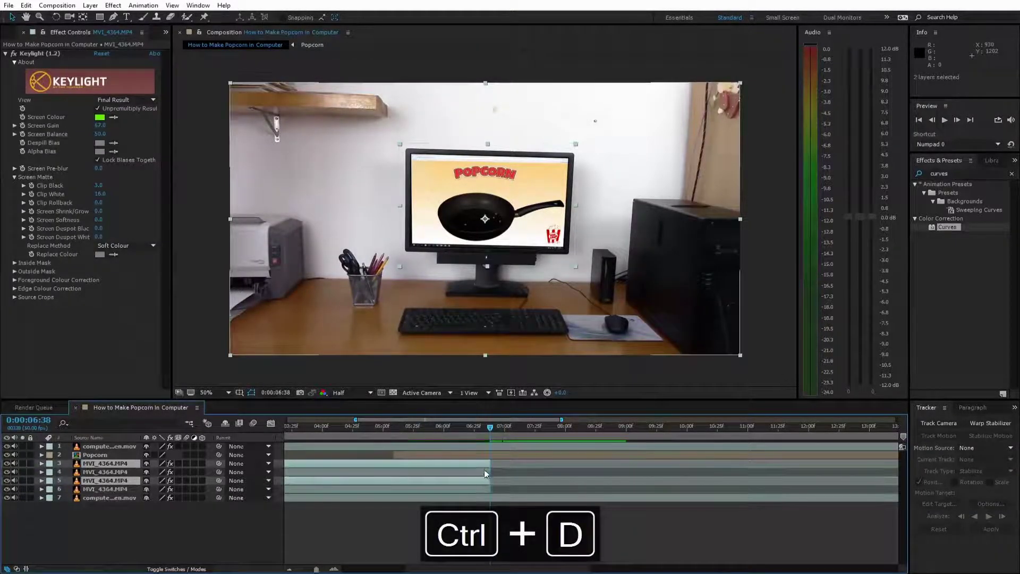
pyautogui.click(486, 465)
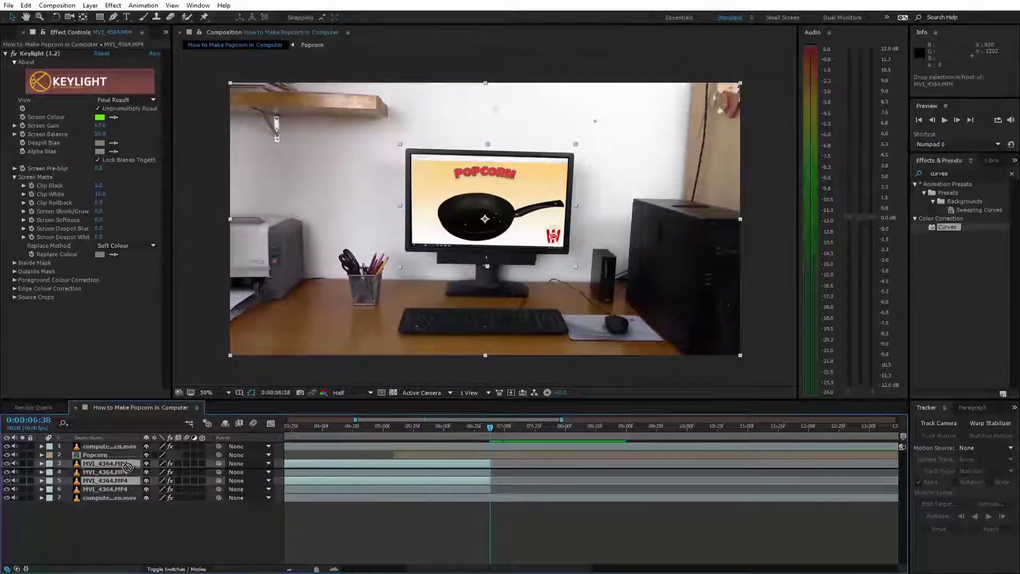
pyautogui.moveTo(128, 481); pyautogui.dragTo(129, 471)
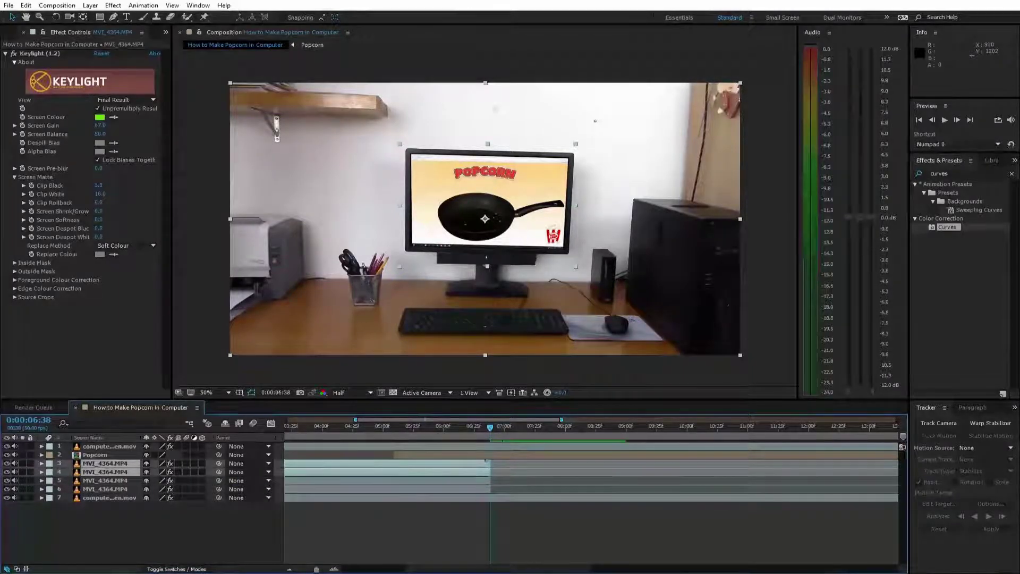
# - Freeze the duplicates on the current frame, split them, and delete the first halves
pyautogui.rightClick(482, 471)
pyautogui.moveTo(612, 124)
pyautogui.click(671, 161)
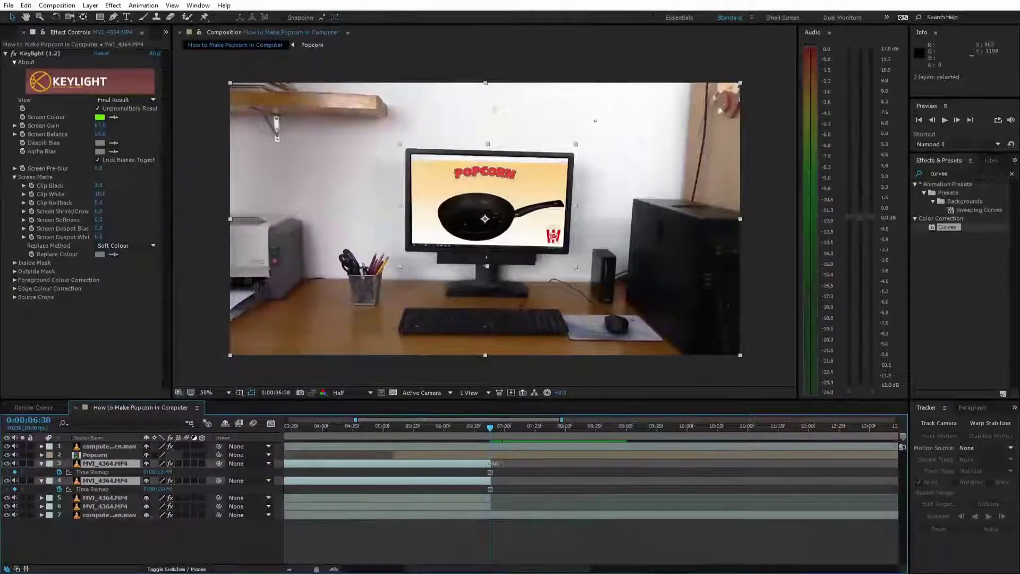
pyautogui.hotkey('ctrl', 'shift', 'd')
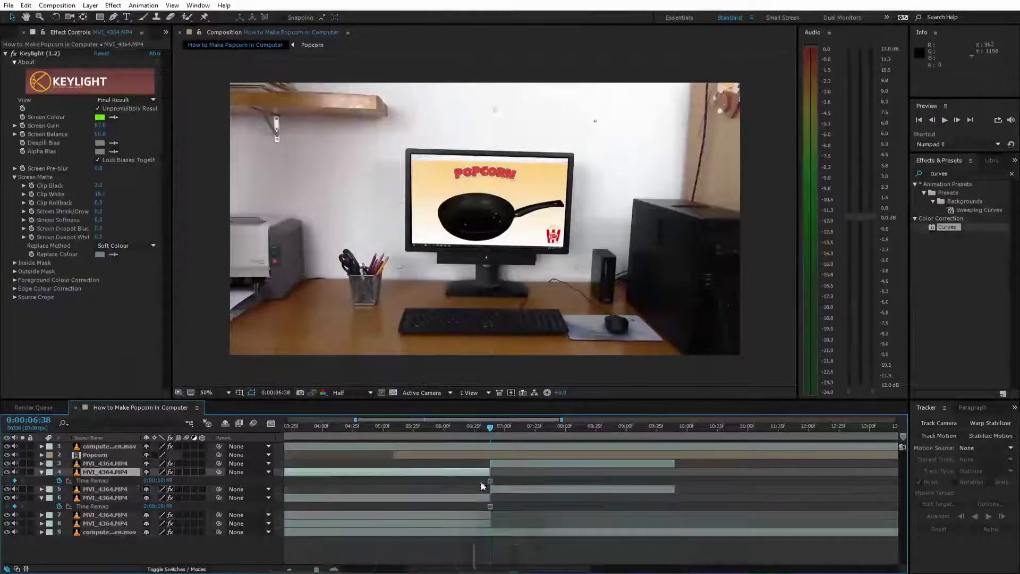
pyautogui.press('Delete')
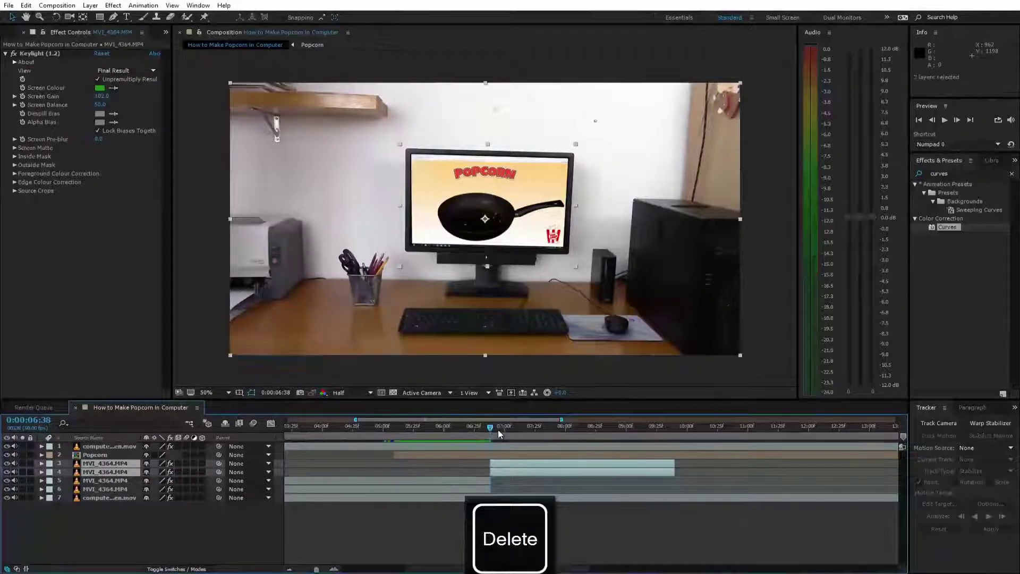
# - At 0:00:07:00, replace the old mask with a rectangle around the keyboard and paste it onto layer 3
pyautogui.moveTo(498, 429); pyautogui.dragTo(504, 429)
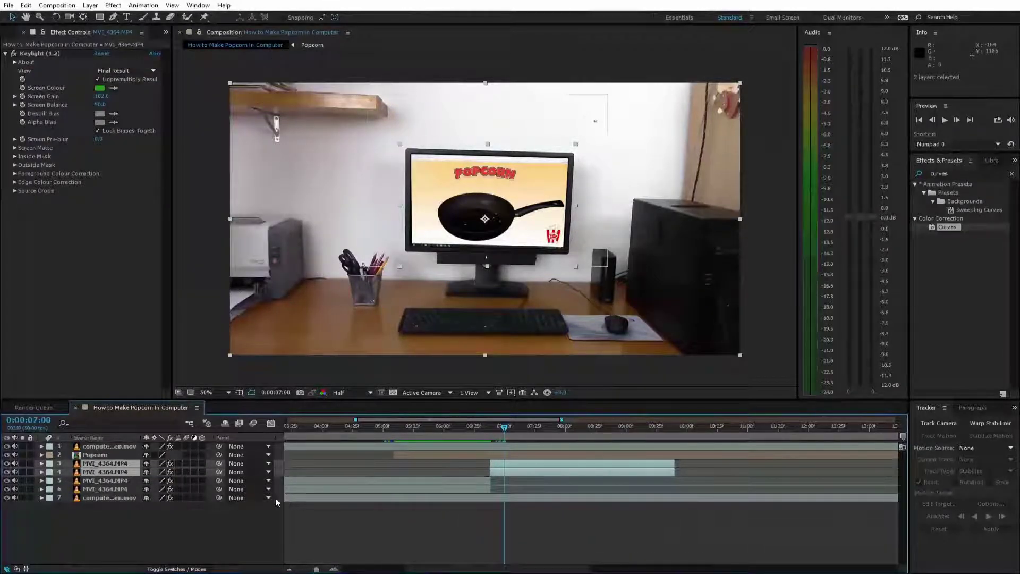
pyautogui.press('m')
pyautogui.click(88, 473)
pyautogui.press('Delete')
pyautogui.press('Delete')
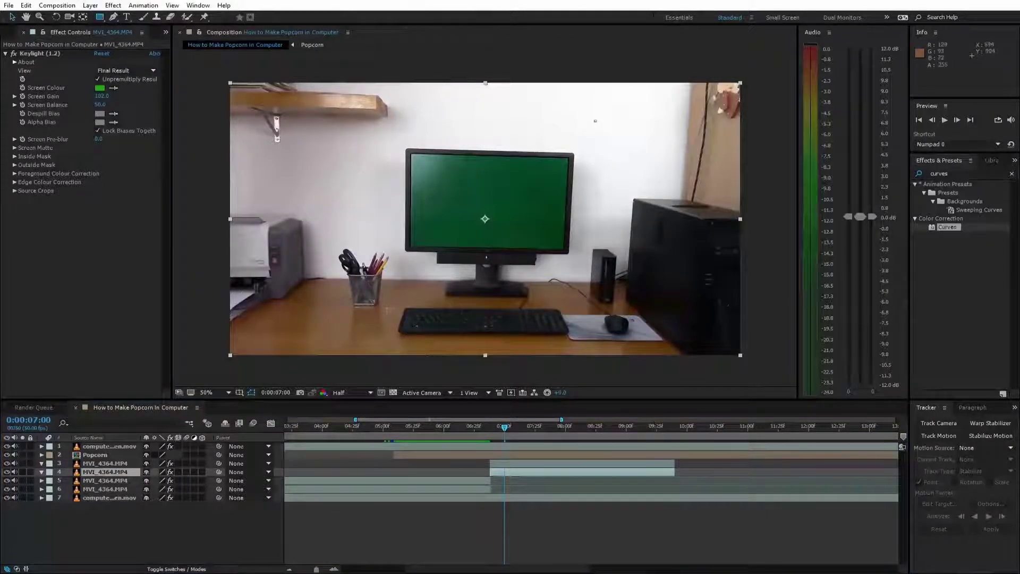
pyautogui.moveTo(594, 380); pyautogui.dragTo(584, 380)
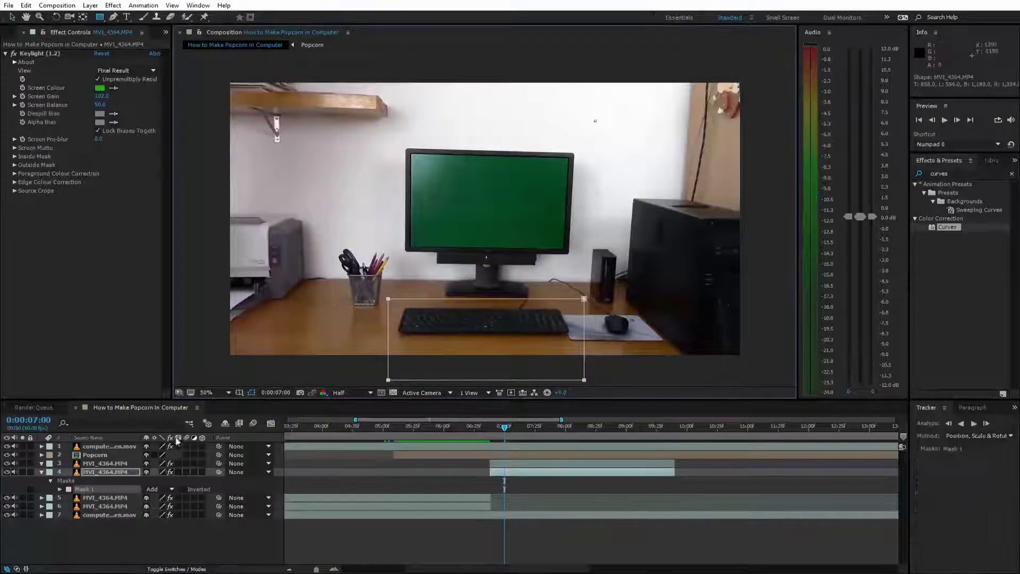
pyautogui.hotkey('ctrl', 'c')
pyautogui.click(94, 464)
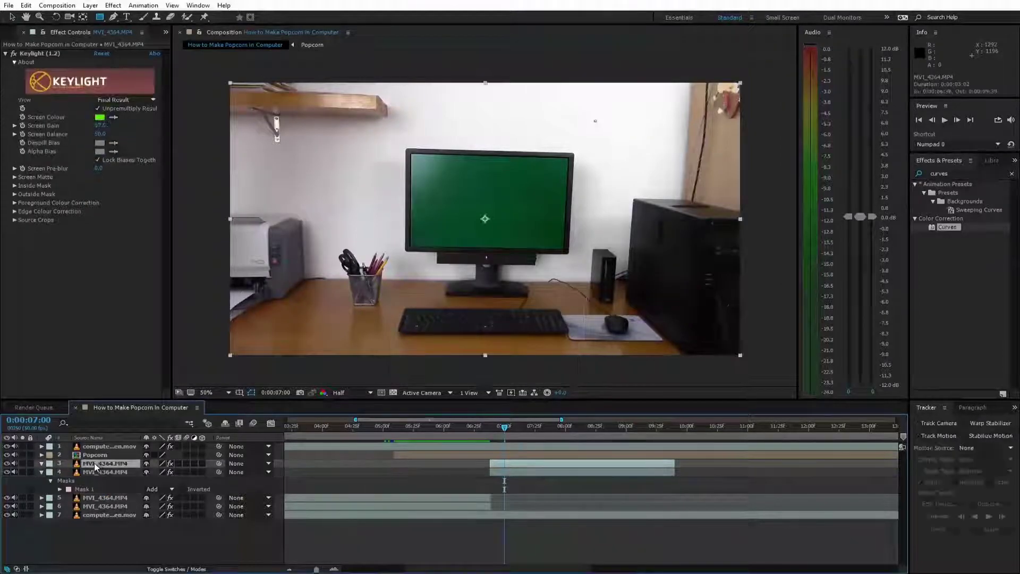
pyautogui.hotkey('ctrl', 'v')
pyautogui.click(41, 489)
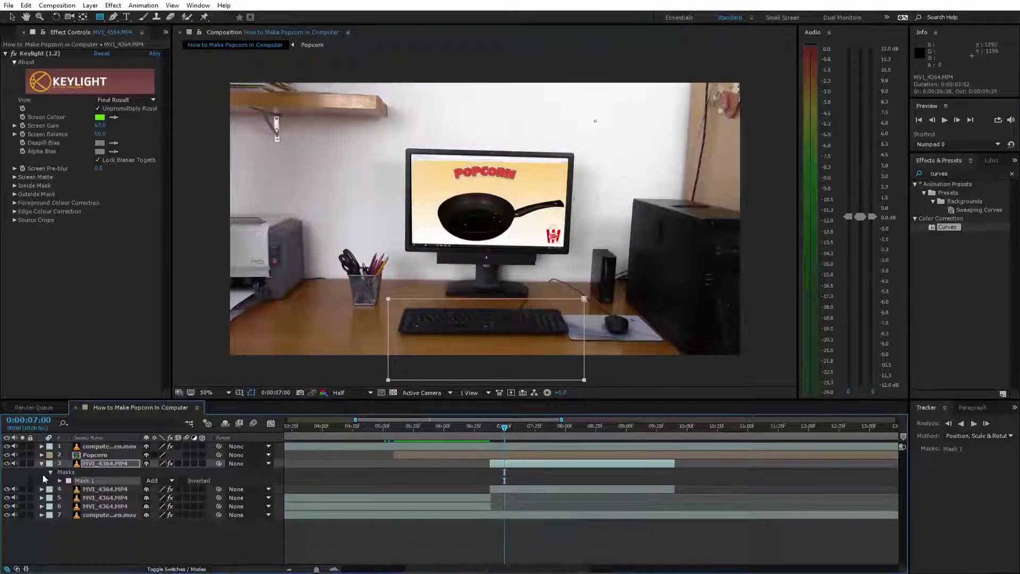
pyautogui.click(42, 464)
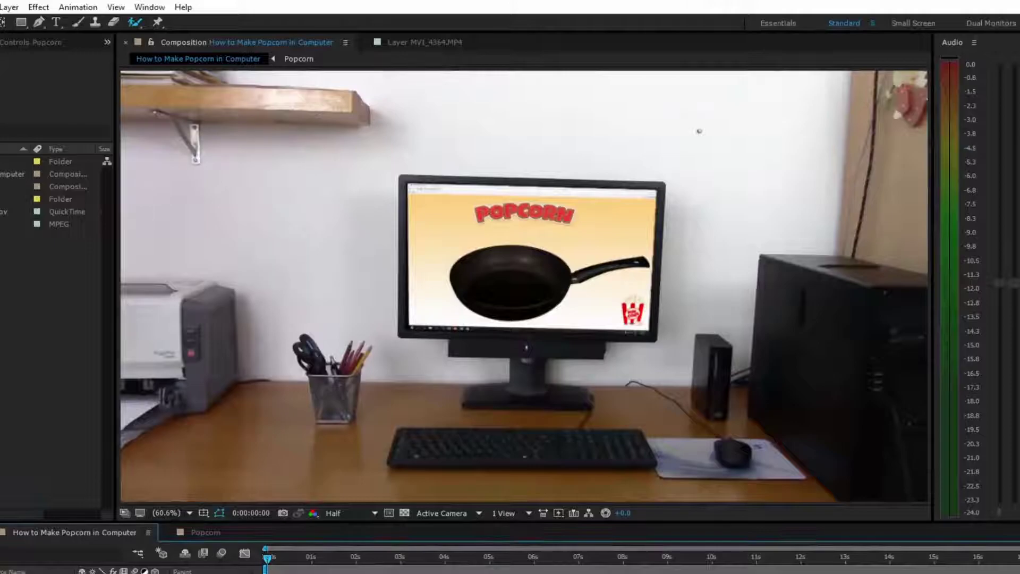
# - Play the composite preview from 0:00:00:00
pyautogui.press('space')
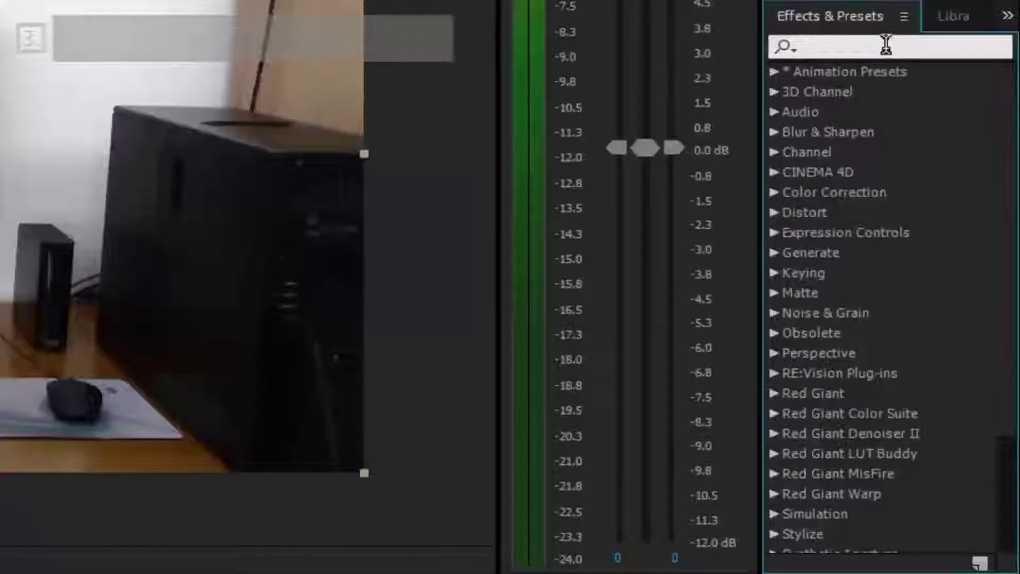
# - Apply a Real.Camera.Shake preset found by searching 'camera' to the composite, then inspect its Scale and Position keyframes
pyautogui.write('camera')
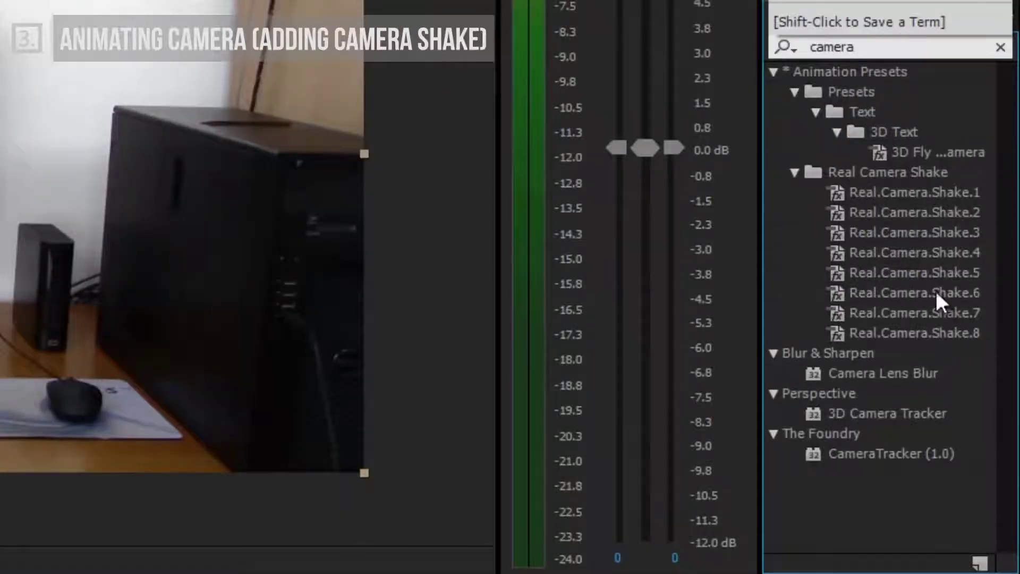
pyautogui.moveTo(936, 292)
pyautogui.mouseDown()
pyautogui.moveTo(642, 464)
pyautogui.moveTo(390, 445)
pyautogui.moveTo(484, 447)
pyautogui.moveTo(475, 472)
pyautogui.moveTo(896, 448)
pyautogui.mouseUp()
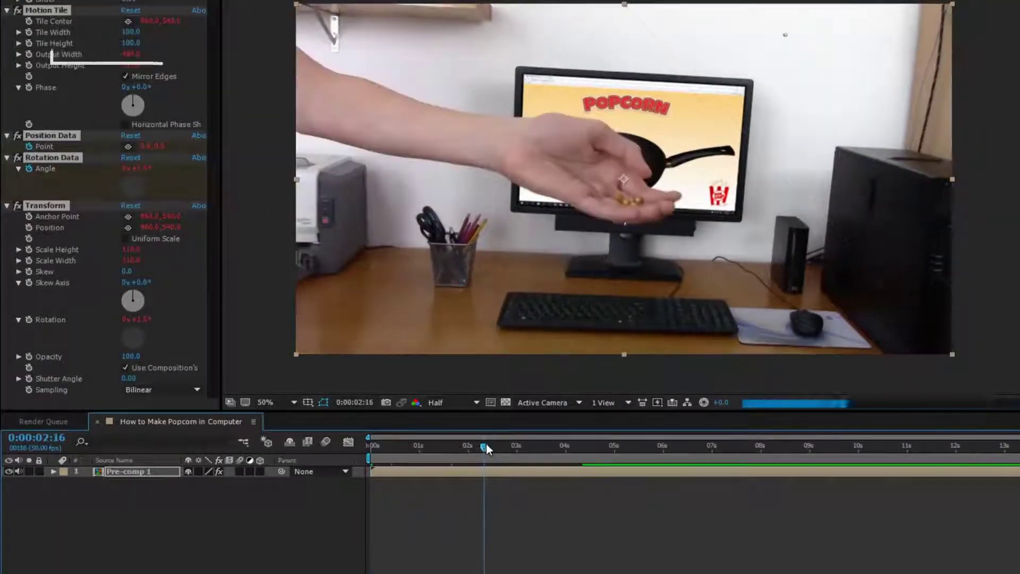
pyautogui.press('s')
pyautogui.press('p')
pyautogui.press('s')
# - At about 12 s, change Pre-comp 1's Scale to add a keyframe, then preview with Position keyframes shown
pyautogui.moveTo(213, 482); pyautogui.dragTo(207, 482)
pyautogui.moveTo(813, 447); pyautogui.dragTo(967, 460)
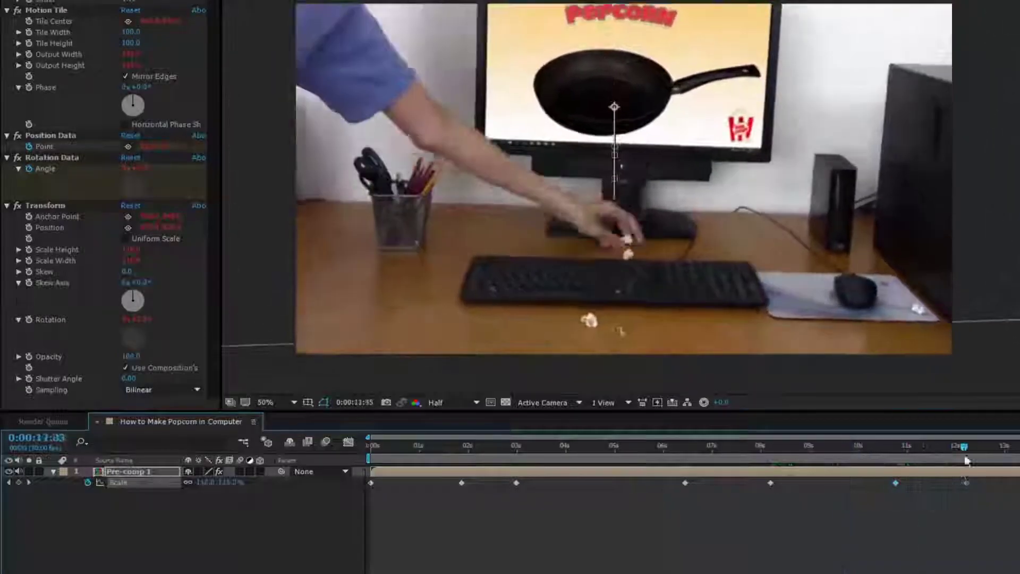
pyautogui.press('space')
pyautogui.press('p')
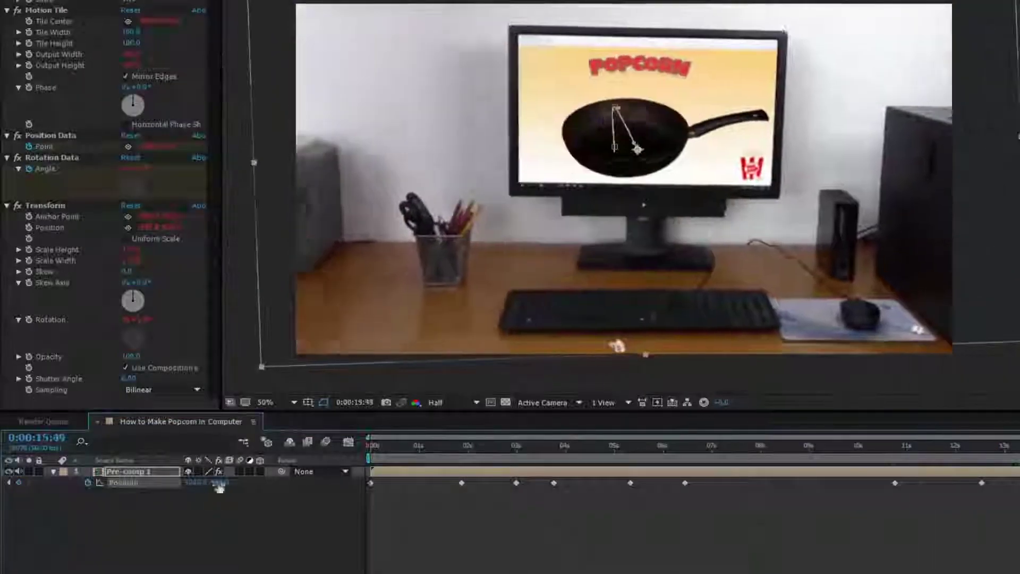